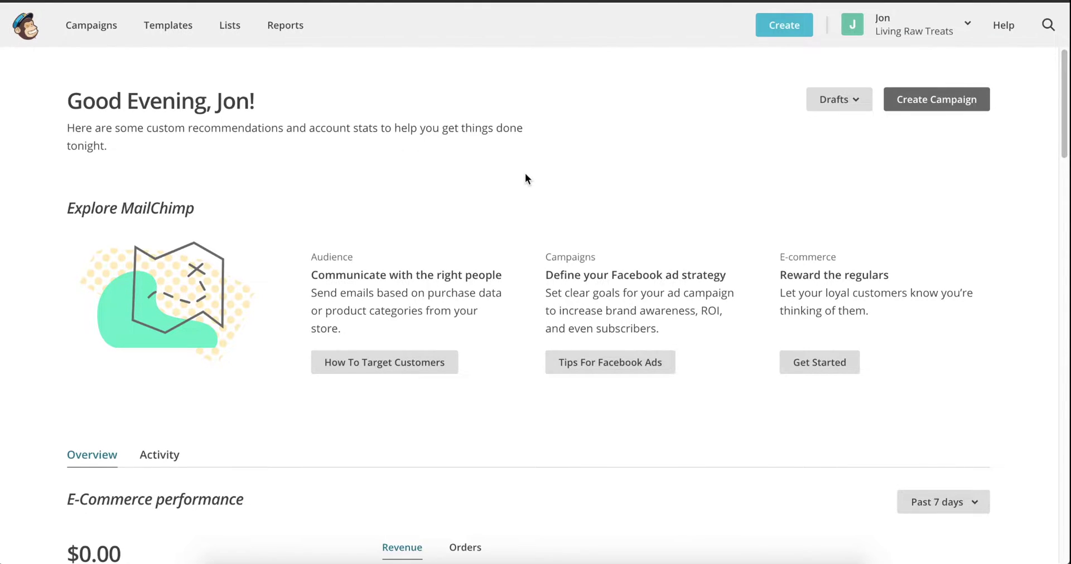
Step: Start a new automated E-Commerce 'Recover abandoned carts' email with Living Raw Treats as the store
{"action": "left_click", "coordinate": [973, 103]}
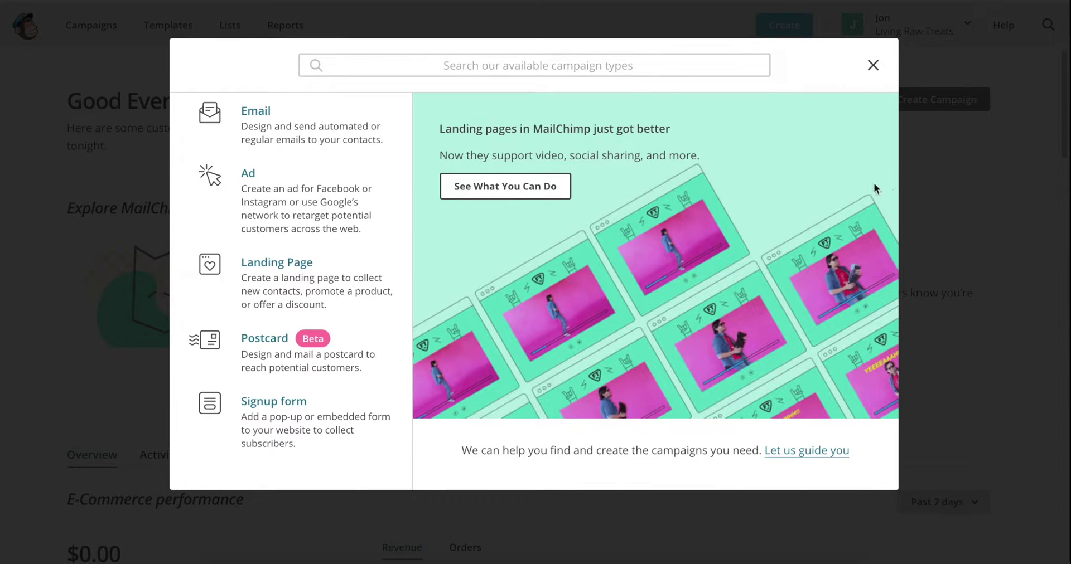
{"action": "left_click", "coordinate": [343, 130]}
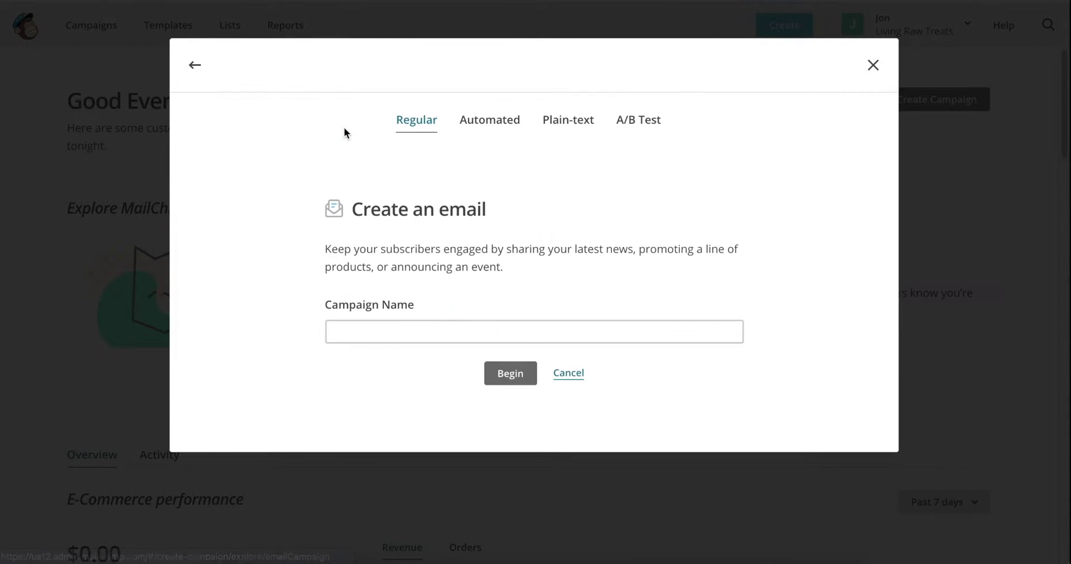
{"action": "left_click", "coordinate": [501, 124]}
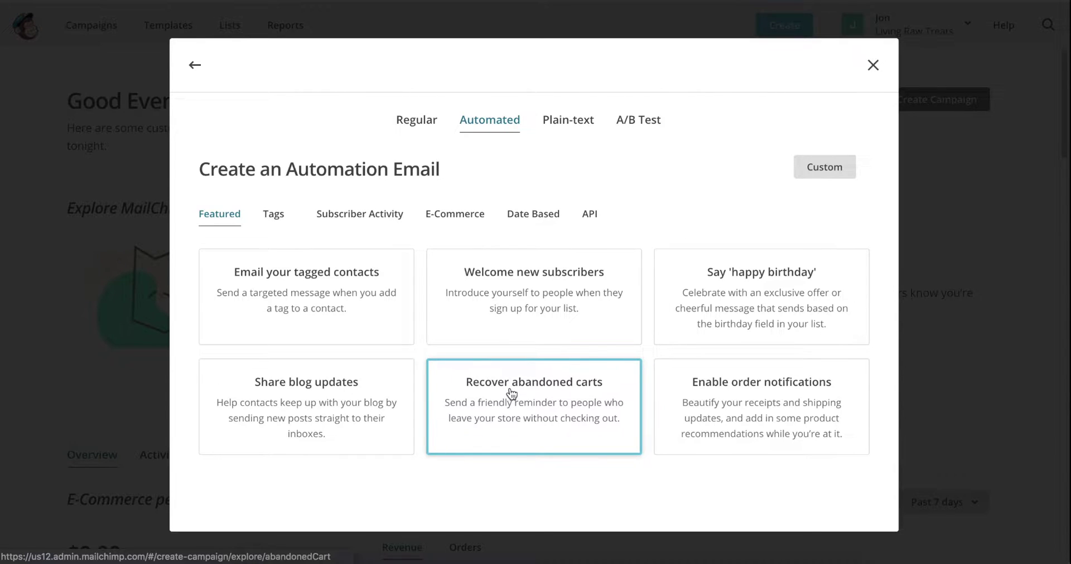
{"action": "left_click", "coordinate": [456, 217]}
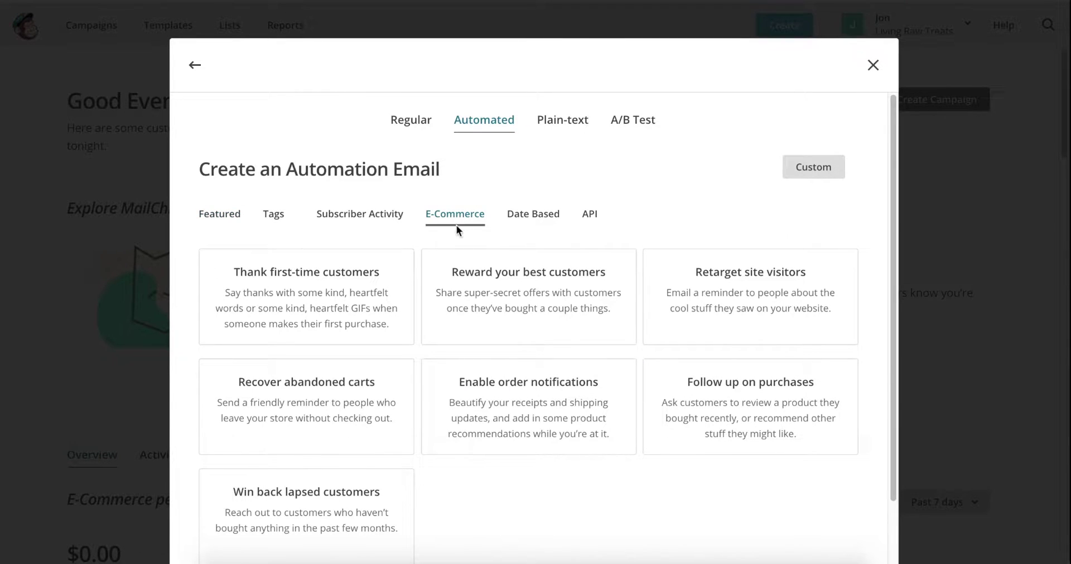
{"action": "left_click", "coordinate": [384, 387]}
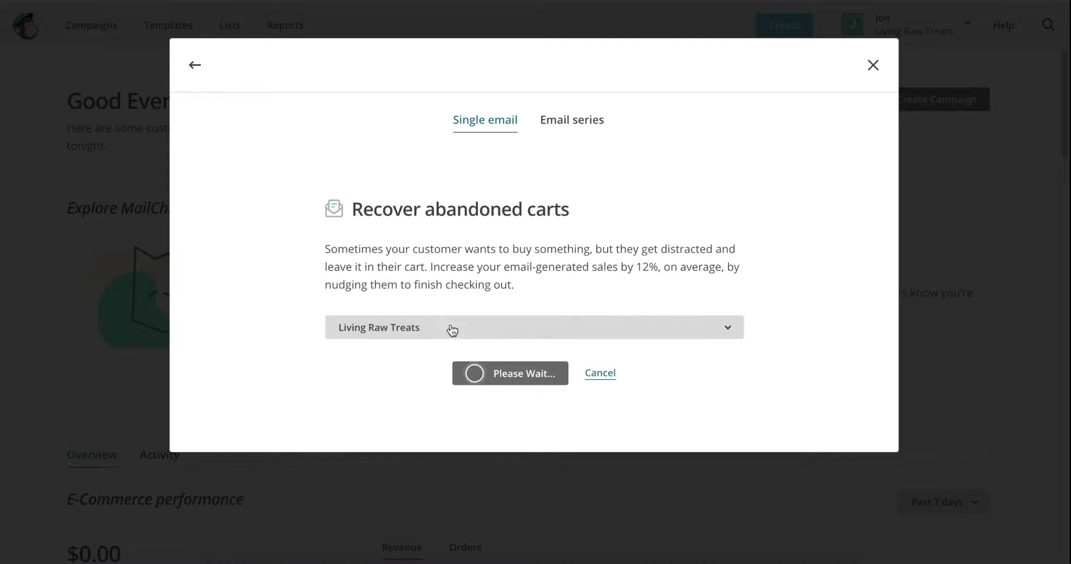
{"action": "left_click", "coordinate": [732, 333]}
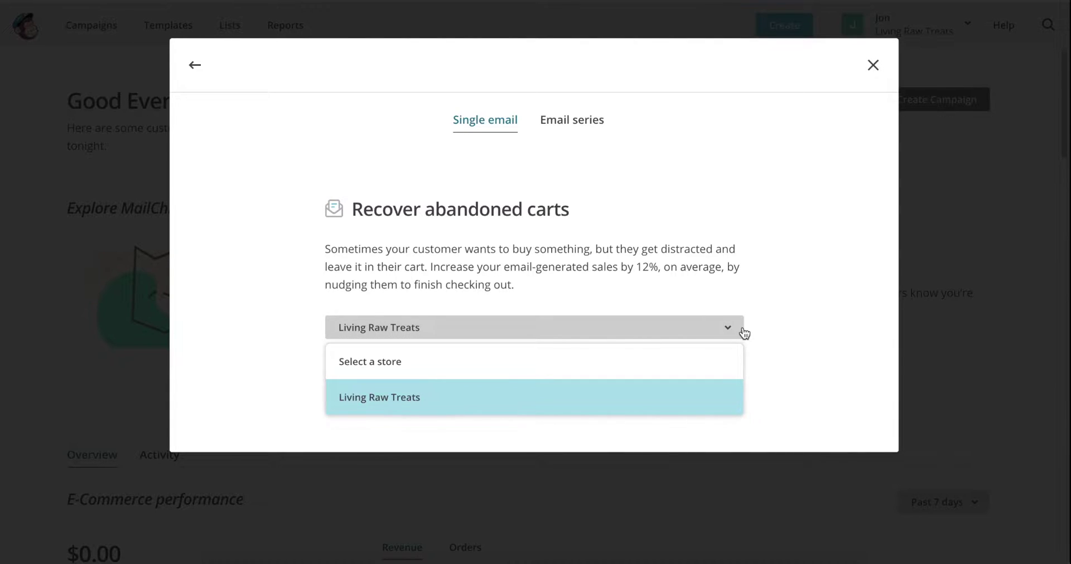
{"action": "left_click", "coordinate": [744, 333]}
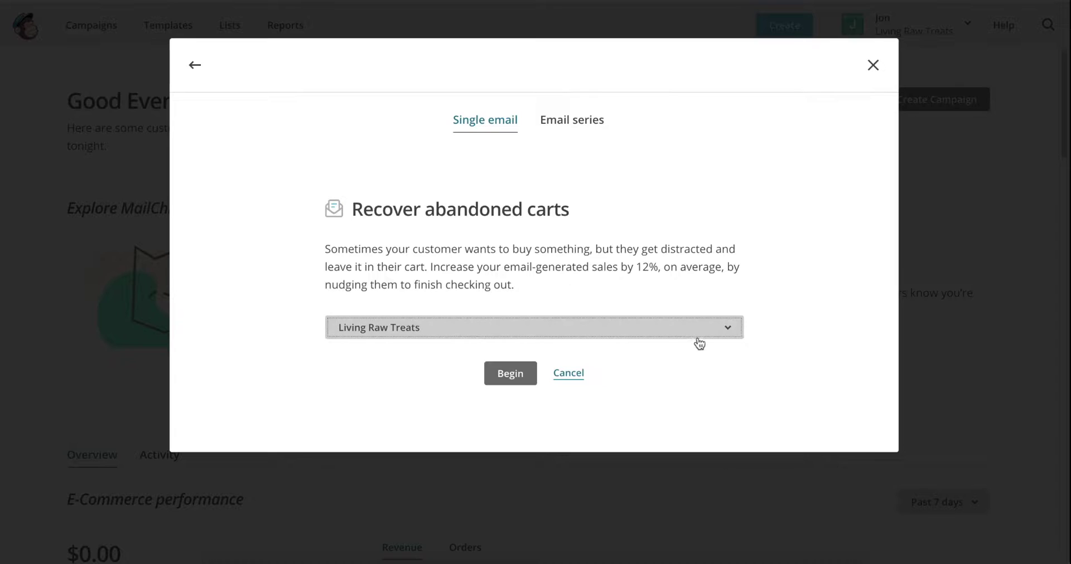
Step: Create the Abandoned Cart Notification and save recipients with the 24 Hours delay after cart abandonment
{"action": "left_click", "coordinate": [516, 378]}
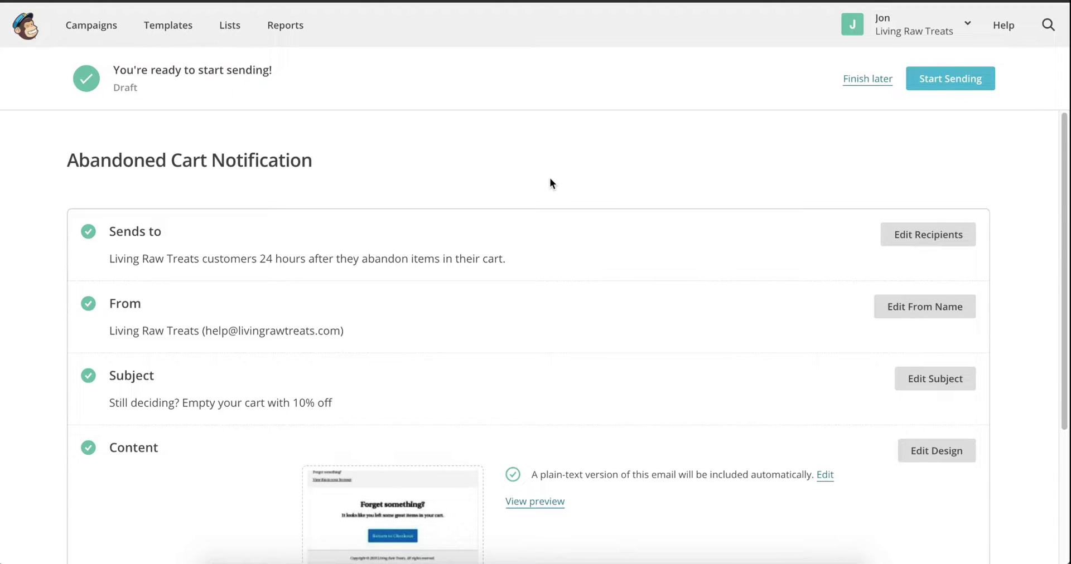
{"action": "left_click_drag", "start_coordinate": [162, 230], "coordinate": [109, 234]}
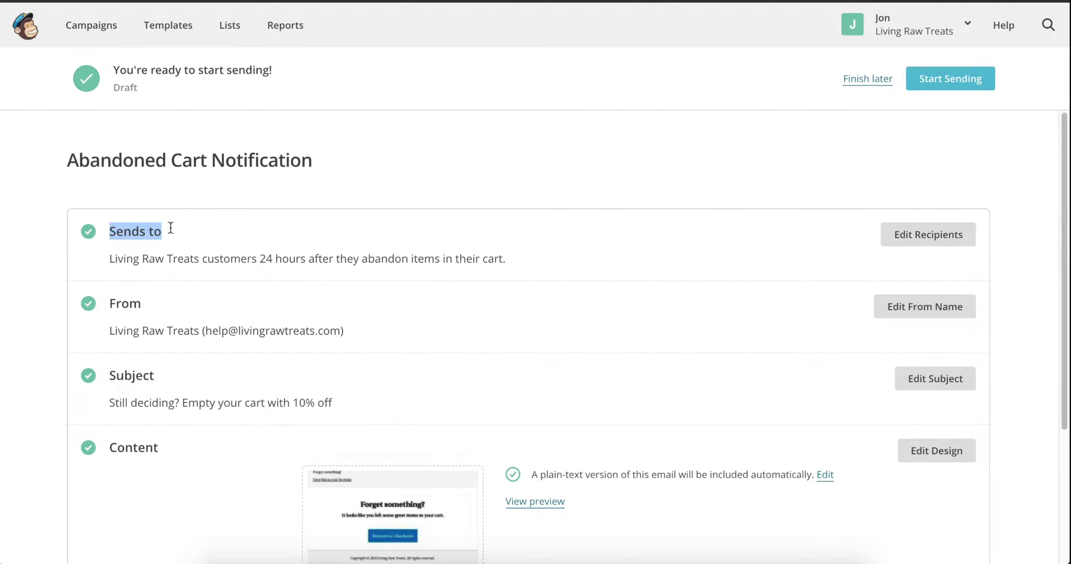
{"action": "left_click", "coordinate": [912, 233]}
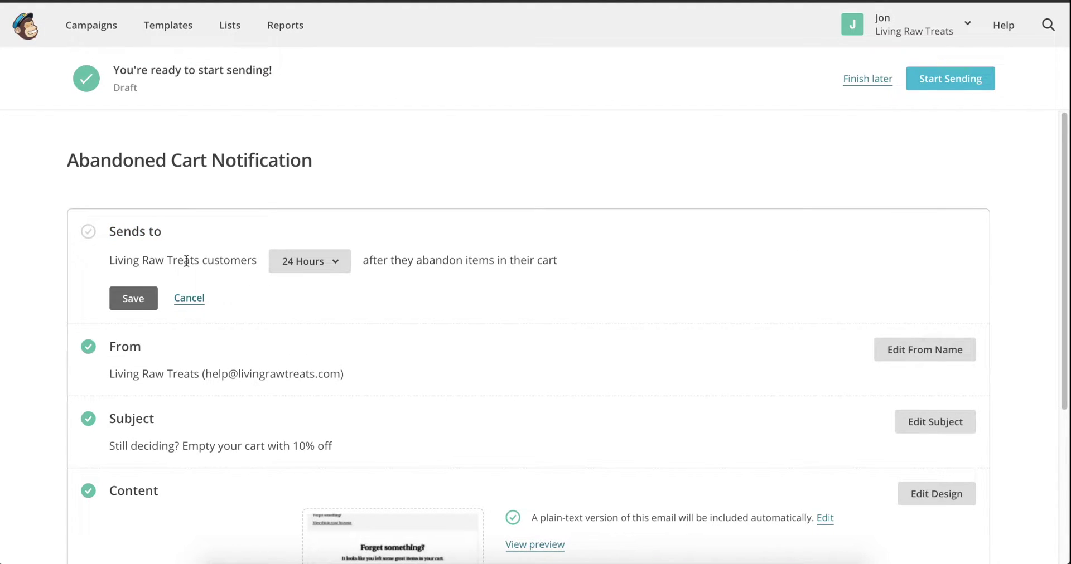
{"action": "left_click", "coordinate": [335, 262]}
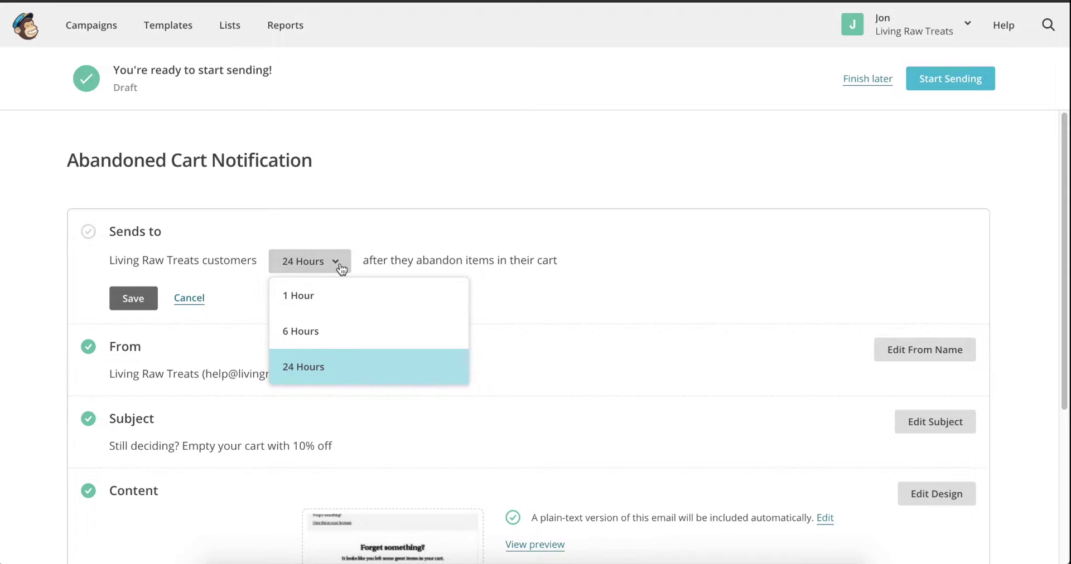
{"action": "left_click", "coordinate": [344, 366]}
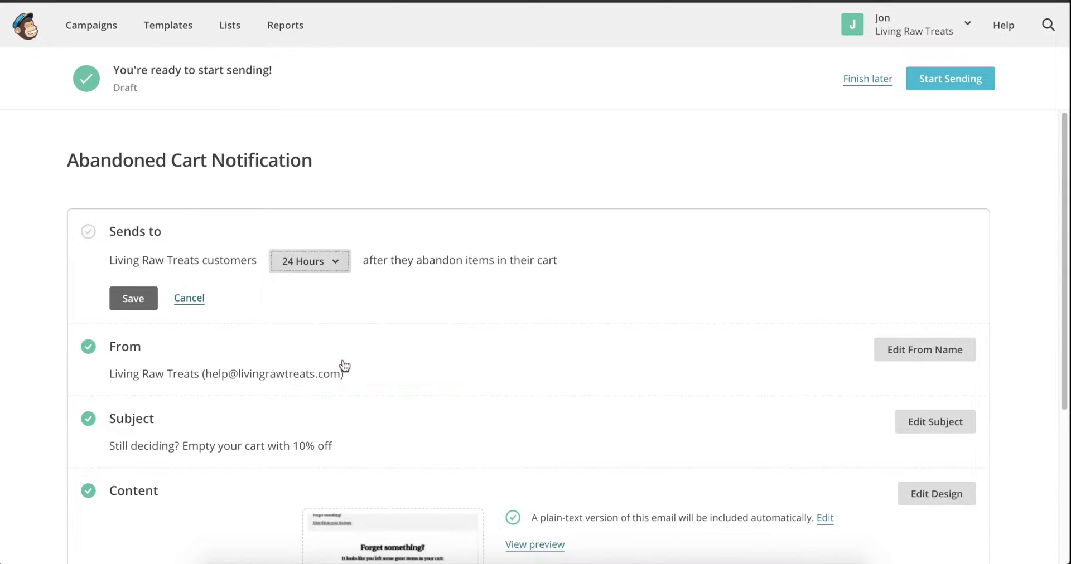
{"action": "left_click", "coordinate": [471, 309]}
{"action": "left_click", "coordinate": [126, 309]}
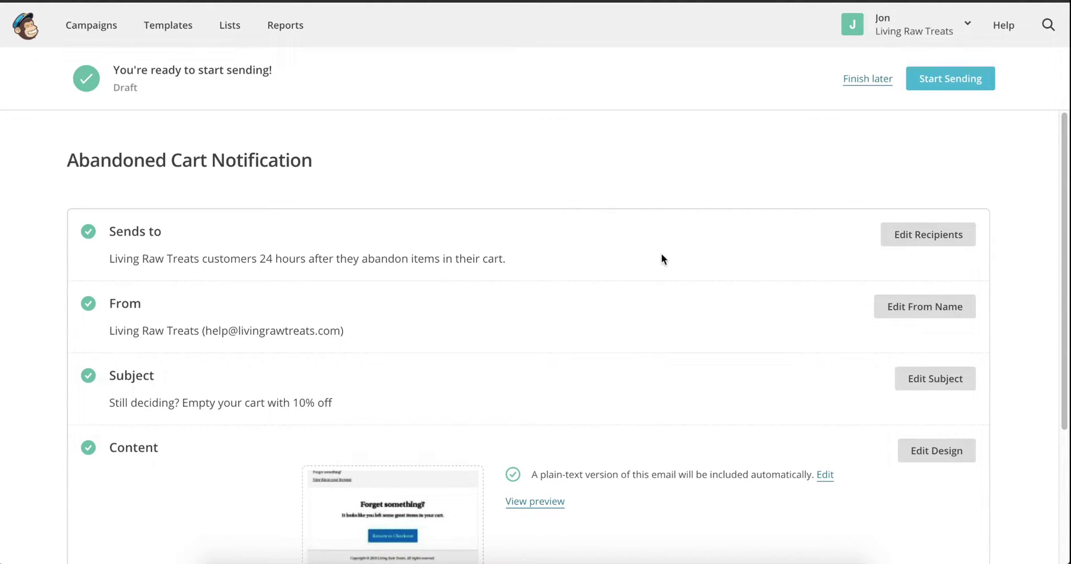
Step: Save the From sender as Living Raw Treats with the store's help e-mail address
{"action": "left_click", "coordinate": [948, 311]}
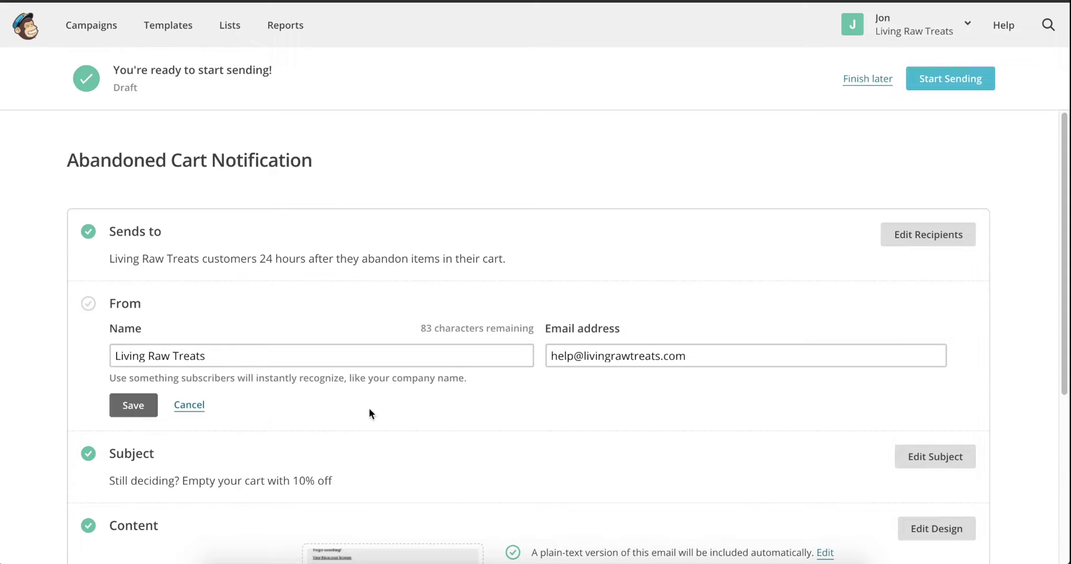
{"action": "left_click", "coordinate": [156, 407]}
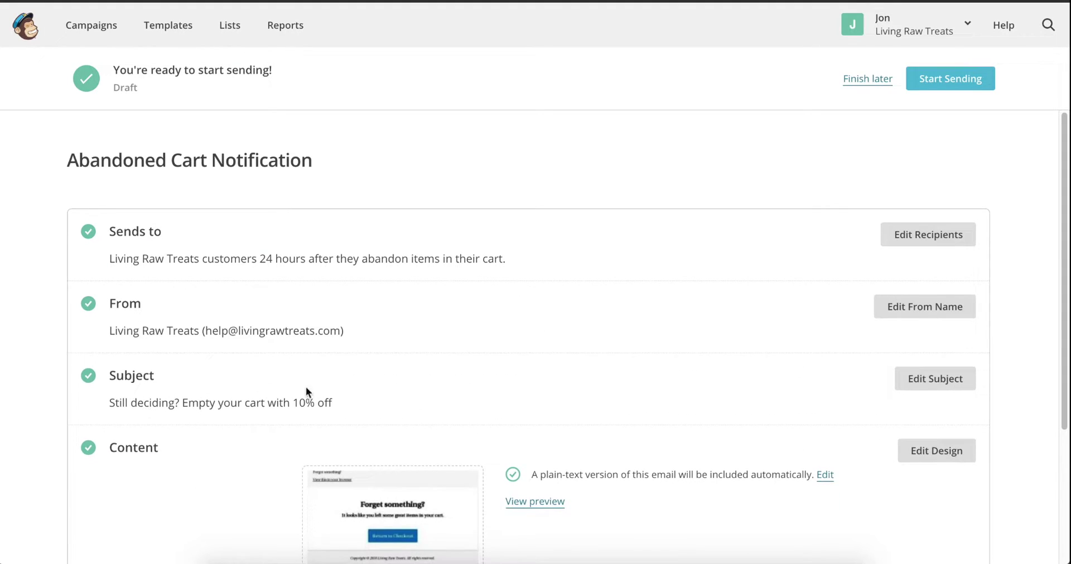
Step: Review and save the subject line 'Still deciding? Empty your cart with 10% off'
{"action": "left_click", "coordinate": [936, 379]}
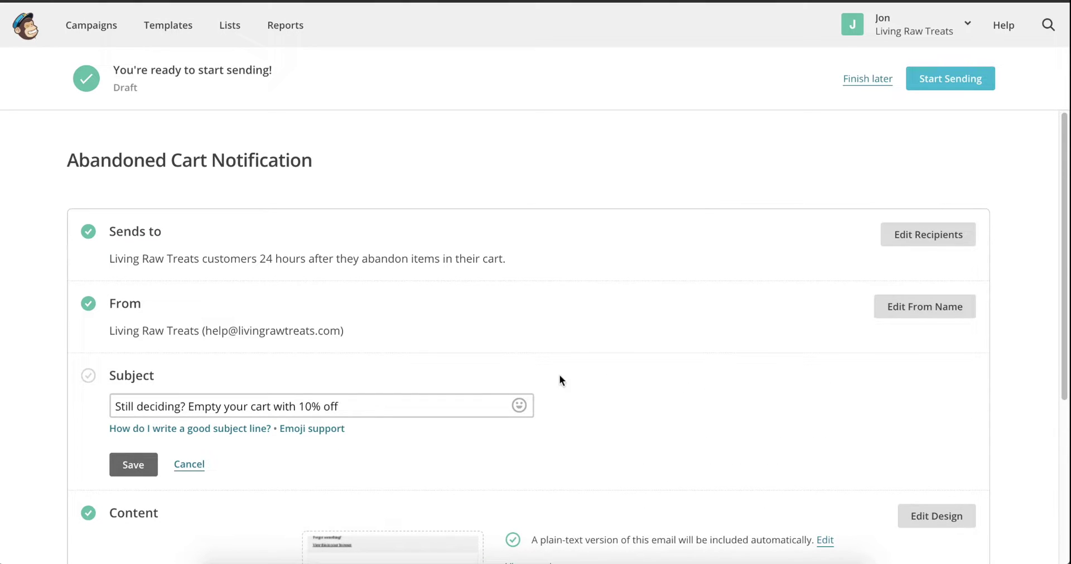
{"action": "left_click", "coordinate": [119, 404]}
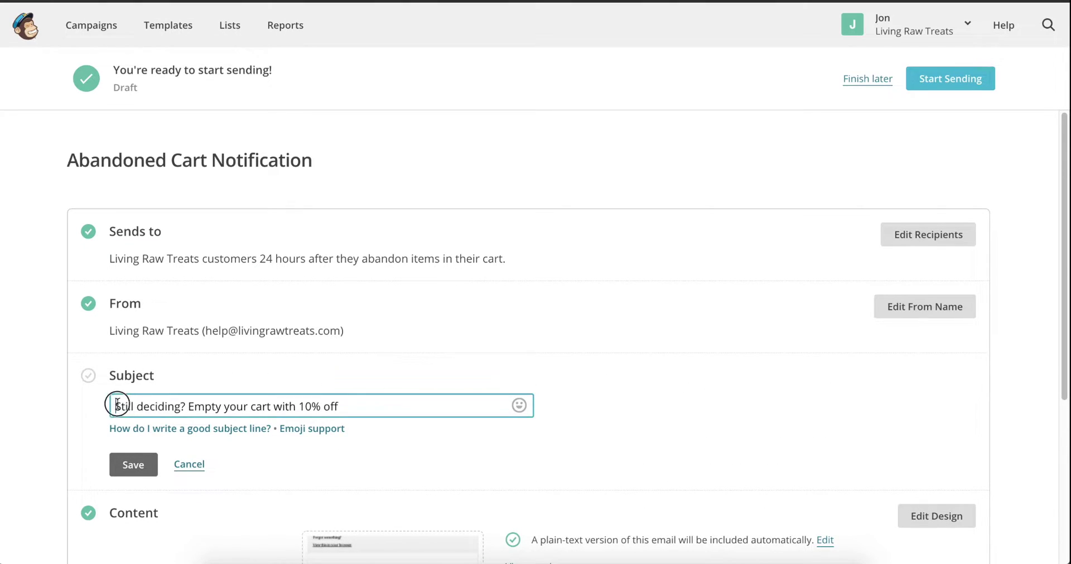
{"action": "left_click_drag", "start_coordinate": [119, 404], "coordinate": [369, 404]}
{"action": "scroll", "coordinate": [598, 361], "scroll_direction": "down", "scroll_amount": 4}
{"action": "scroll", "coordinate": [599, 362], "scroll_direction": "up", "scroll_amount": 4}
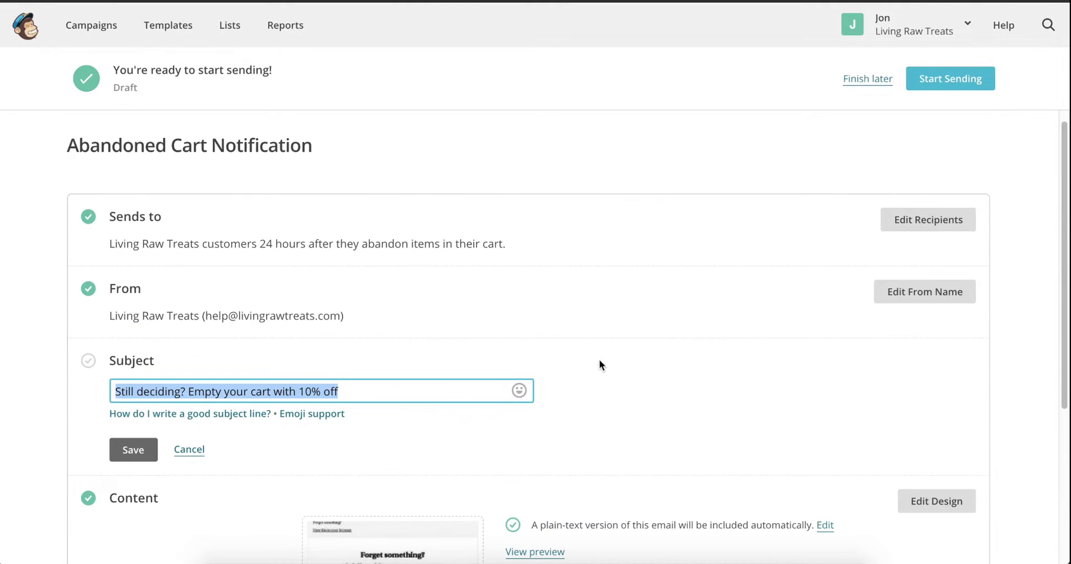
{"action": "left_click", "coordinate": [591, 394]}
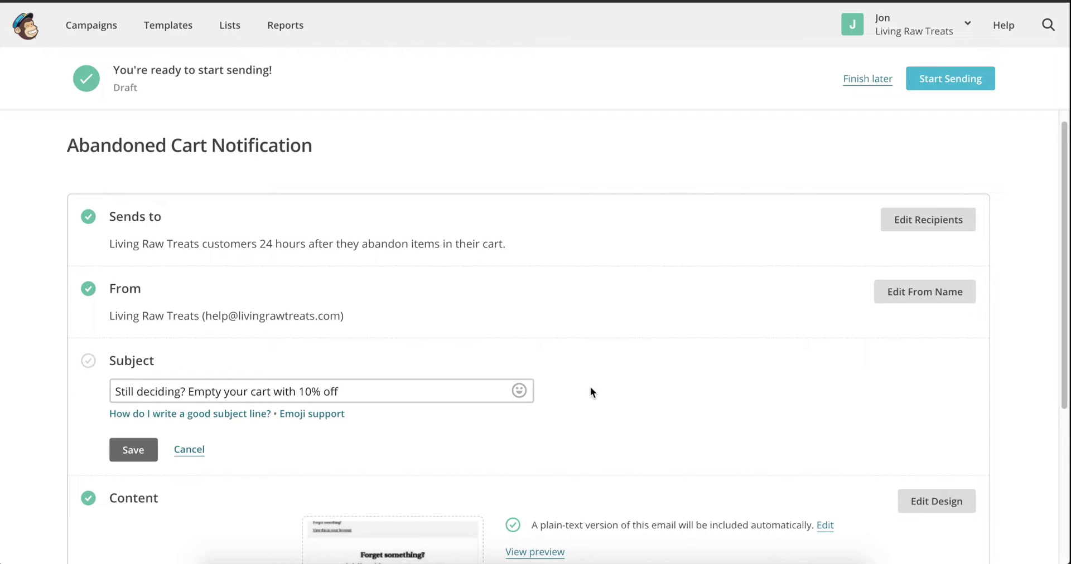
{"action": "left_click", "coordinate": [184, 392]}
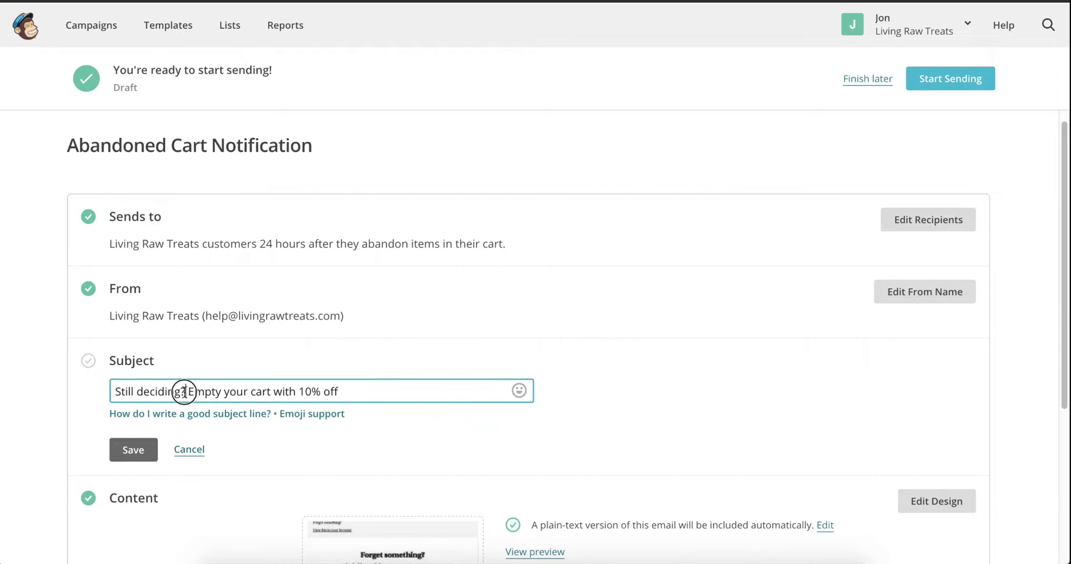
{"action": "left_click_drag", "start_coordinate": [184, 392], "coordinate": [103, 393]}
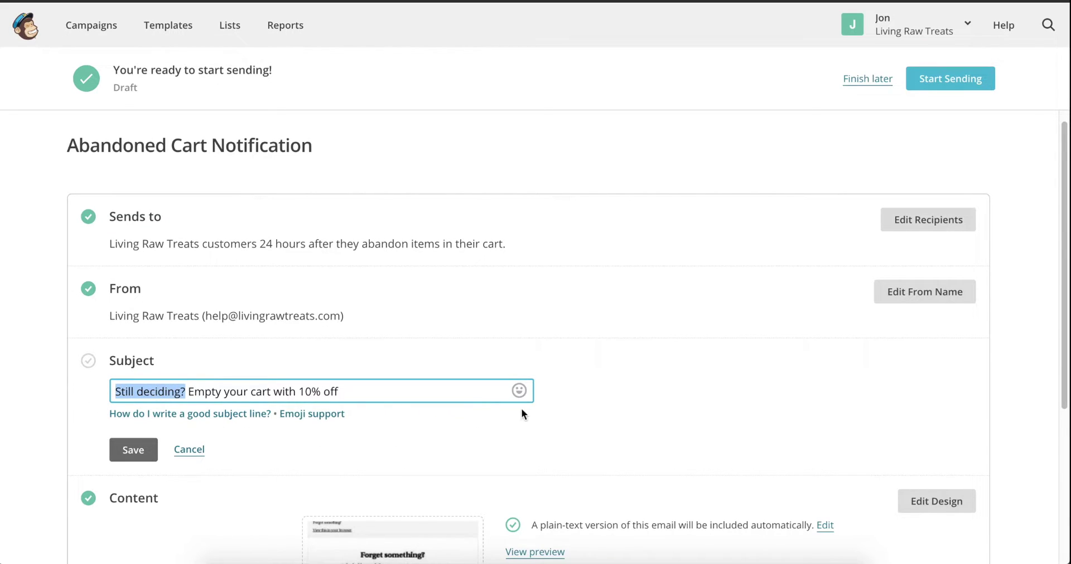
{"action": "left_click", "coordinate": [544, 388]}
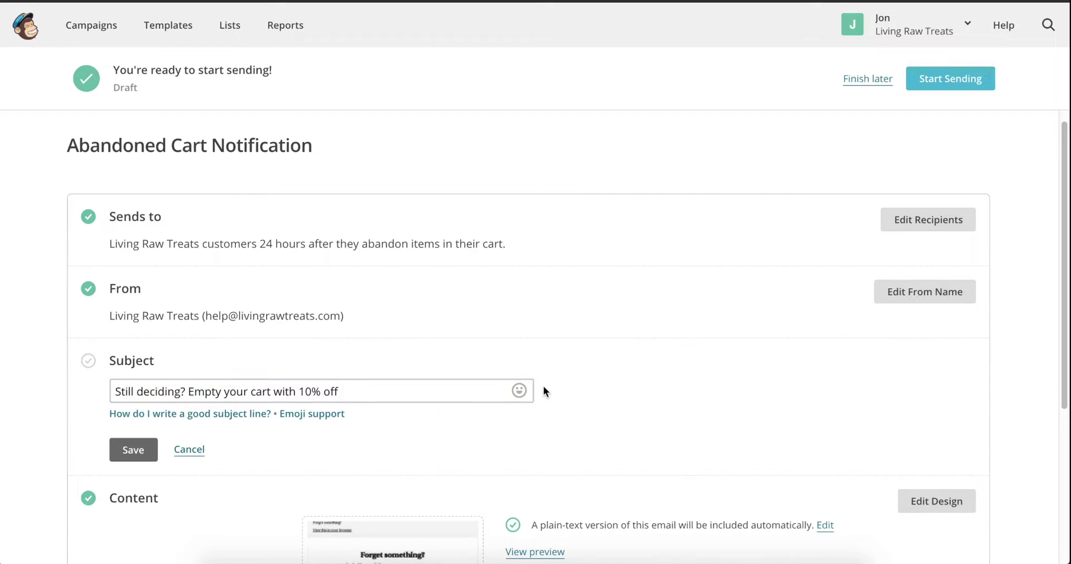
{"action": "left_click_drag", "start_coordinate": [339, 392], "coordinate": [191, 392]}
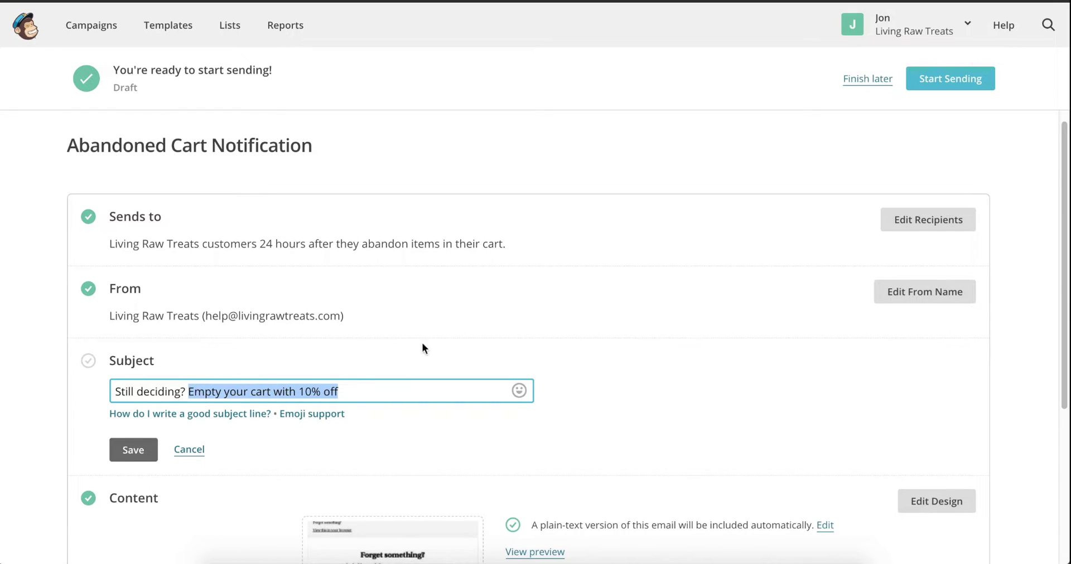
{"action": "left_click", "coordinate": [553, 389]}
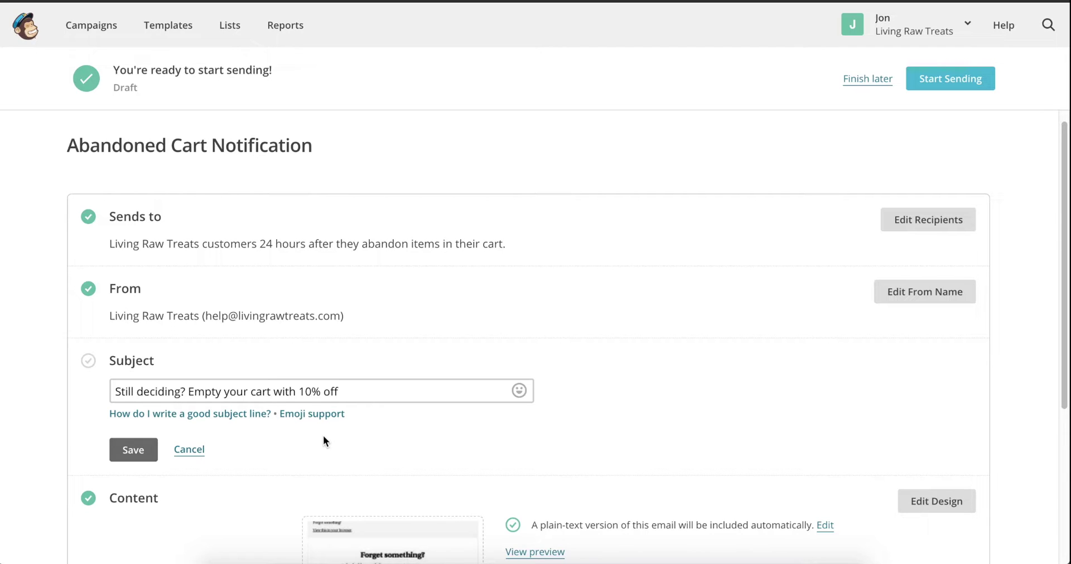
{"action": "left_click", "coordinate": [142, 446]}
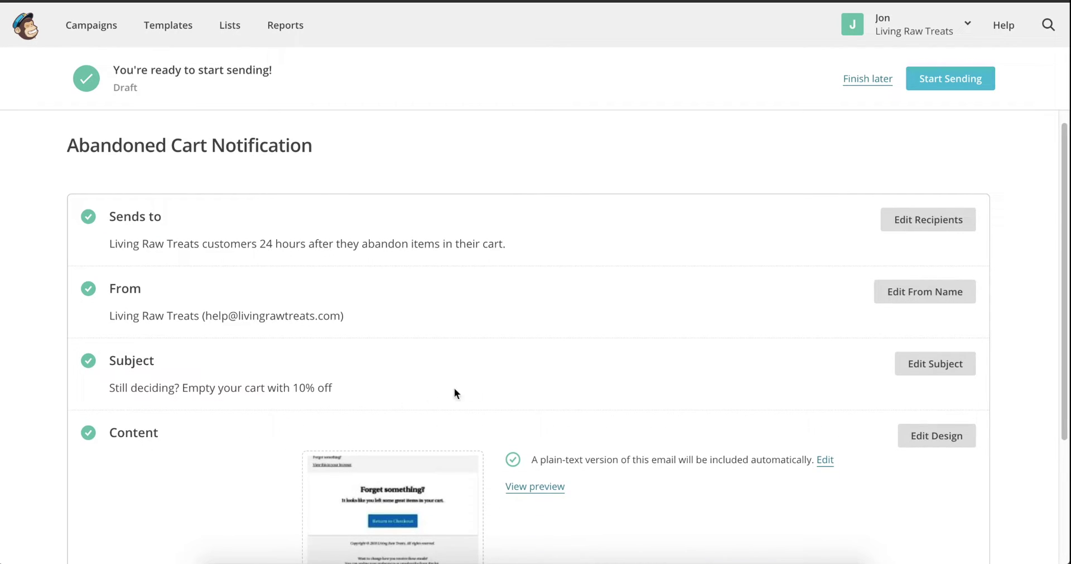
Step: Open the design editor and look over the 'Forget something?' template and its Return to Checkout button
{"action": "scroll", "coordinate": [469, 388], "scroll_direction": "down", "scroll_amount": 3}
{"action": "left_click", "coordinate": [940, 270]}
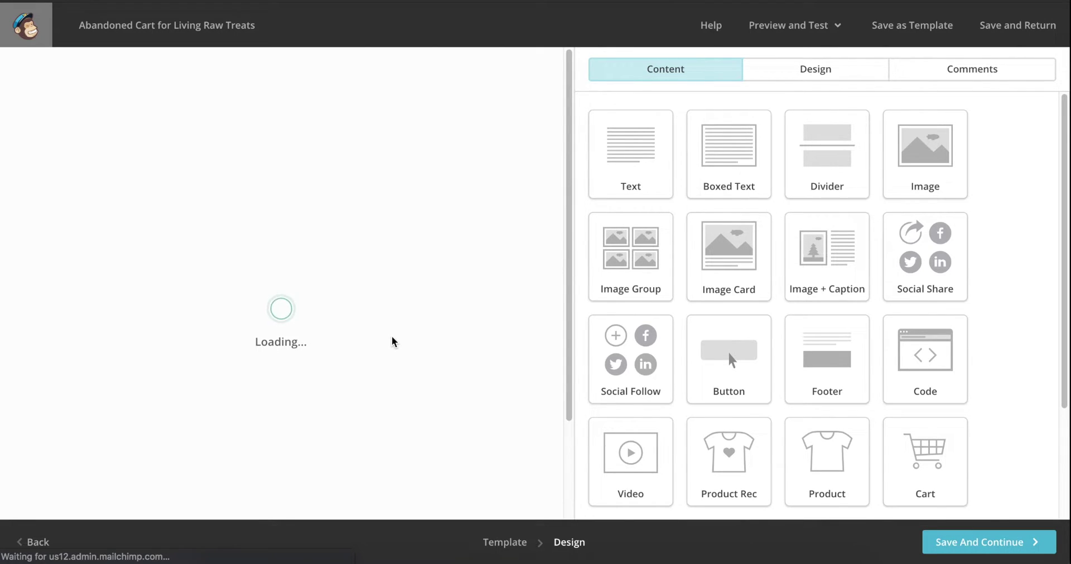
{"action": "scroll", "coordinate": [397, 353], "scroll_direction": "down", "scroll_amount": 10}
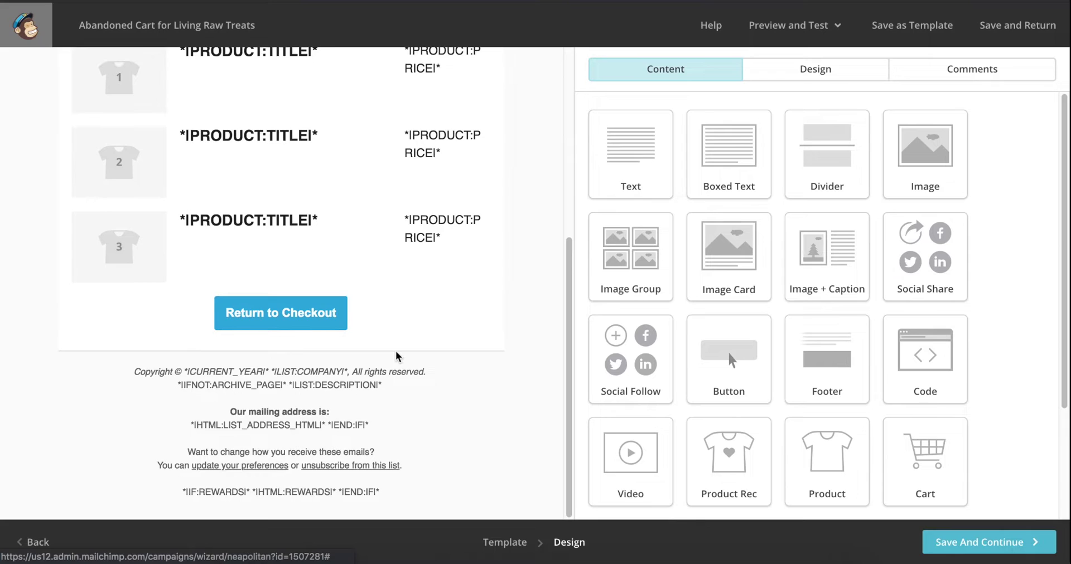
{"action": "scroll", "coordinate": [297, 328], "scroll_direction": "up", "scroll_amount": 10}
{"action": "scroll", "coordinate": [297, 328], "scroll_direction": "up", "scroll_amount": 1}
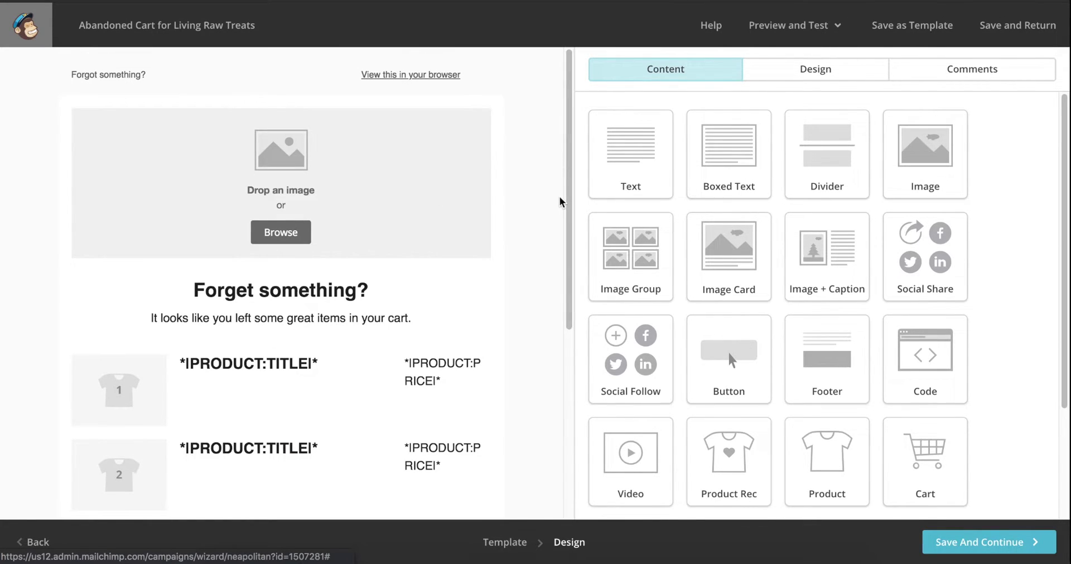
{"action": "scroll", "coordinate": [558, 219], "scroll_direction": "down", "scroll_amount": 4}
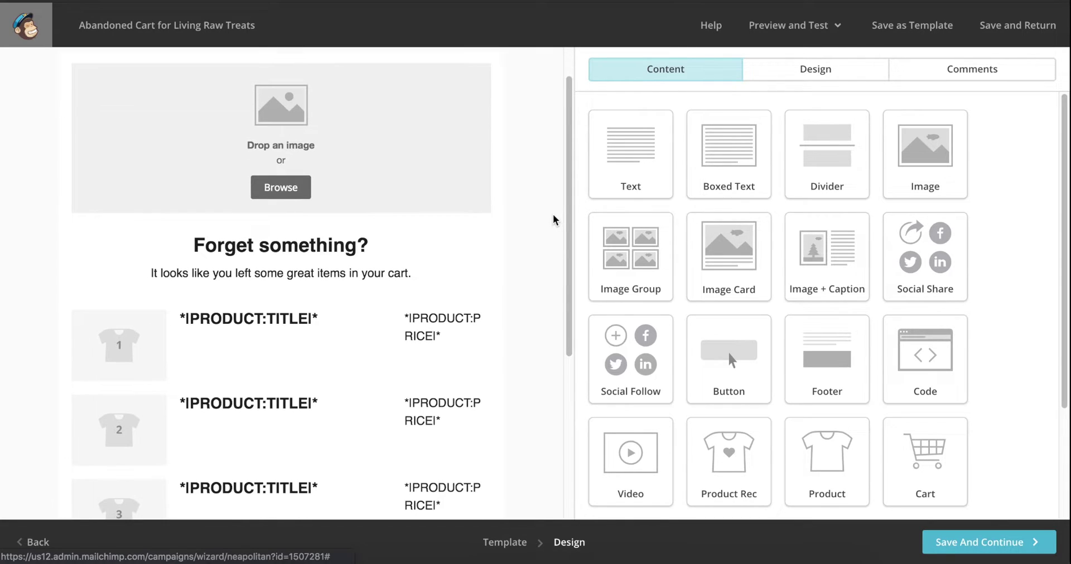
{"action": "scroll", "coordinate": [554, 219], "scroll_direction": "down", "scroll_amount": 2}
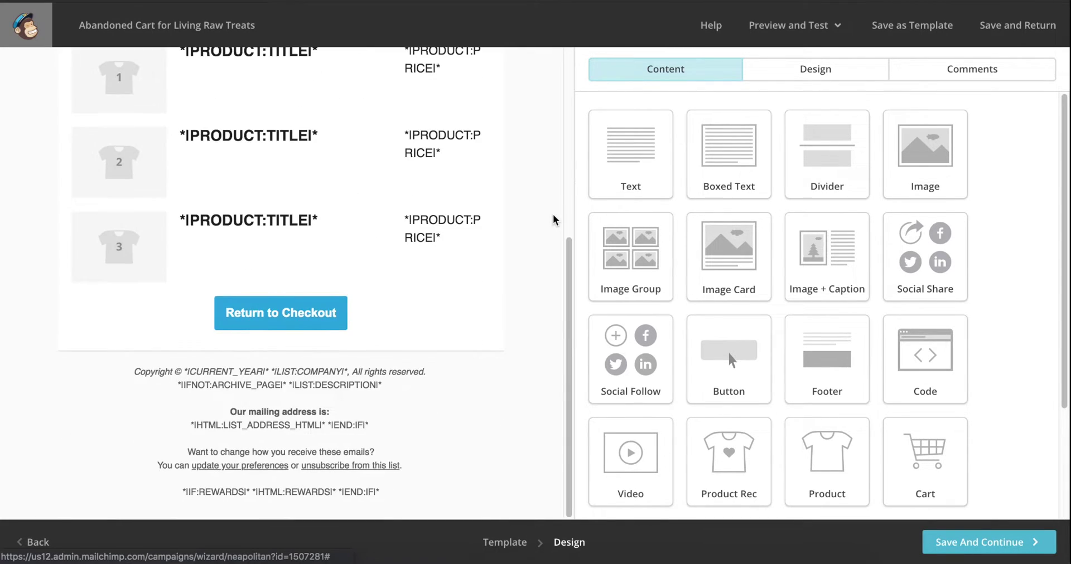
{"action": "scroll", "coordinate": [554, 220], "scroll_direction": "up", "scroll_amount": 6}
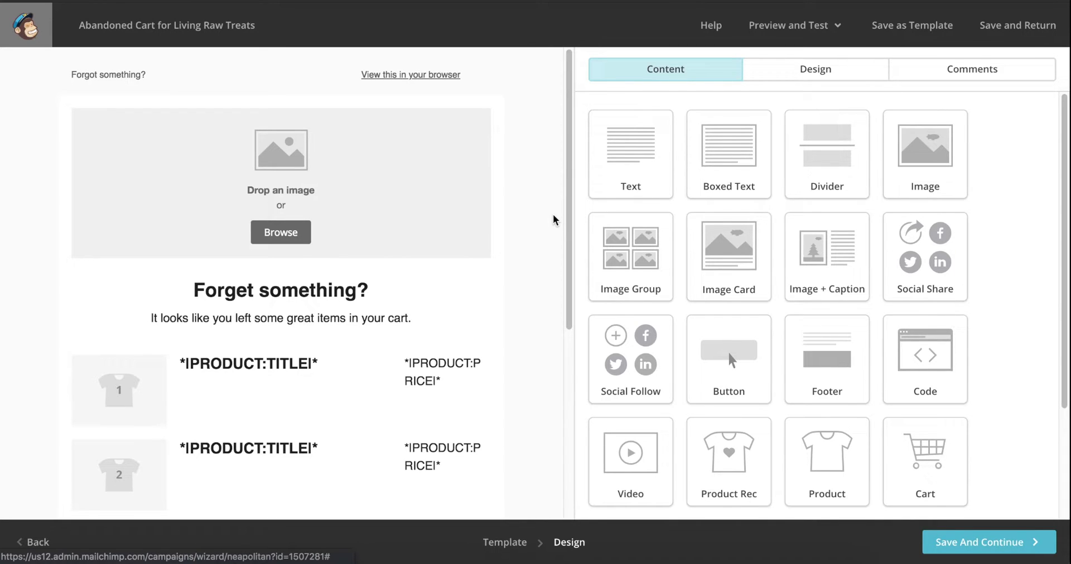
Step: Replace the 'Forgot something?' preheader with 'Don't forget these items in your cart!' and save
{"action": "mouse_move", "coordinate": [276, 69]}
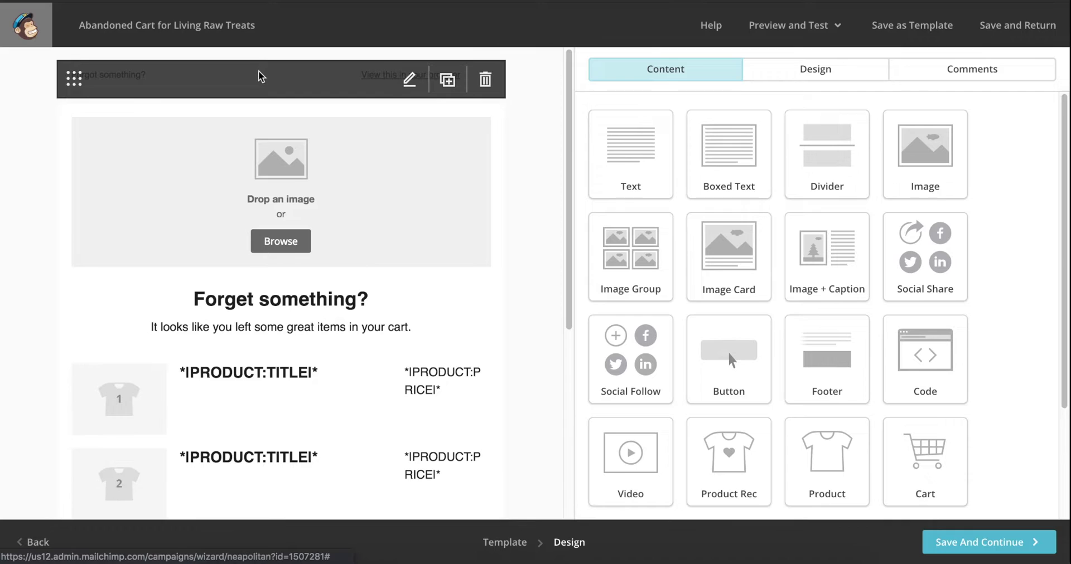
{"action": "left_click", "coordinate": [409, 81]}
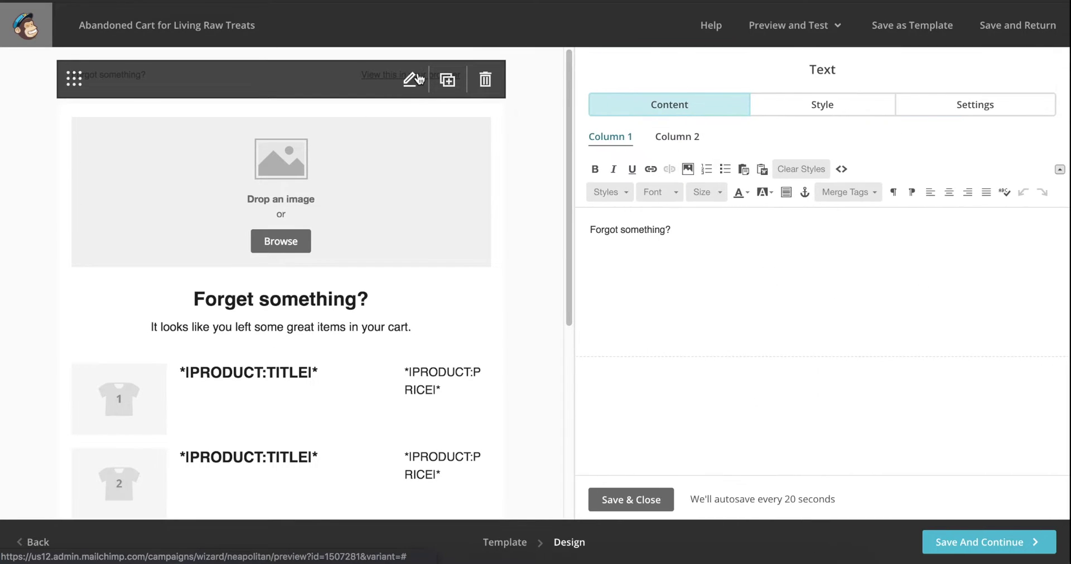
{"action": "left_click", "coordinate": [706, 231]}
{"action": "left_click_drag", "start_coordinate": [706, 231], "coordinate": [507, 218]}
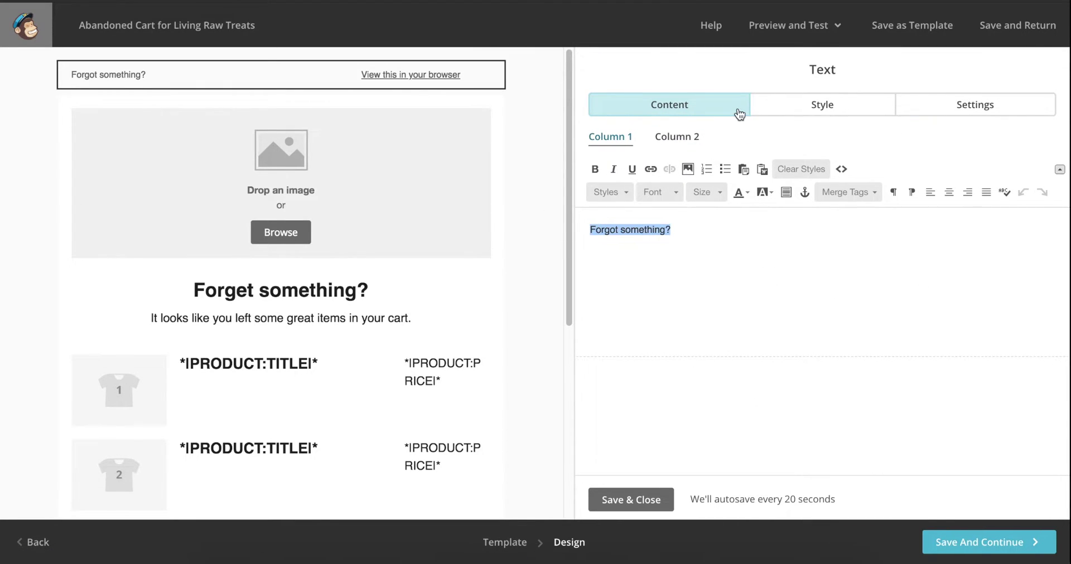
{"action": "key", "text": "BackSpace"}
{"action": "type", "text": "Don't forget these it"}
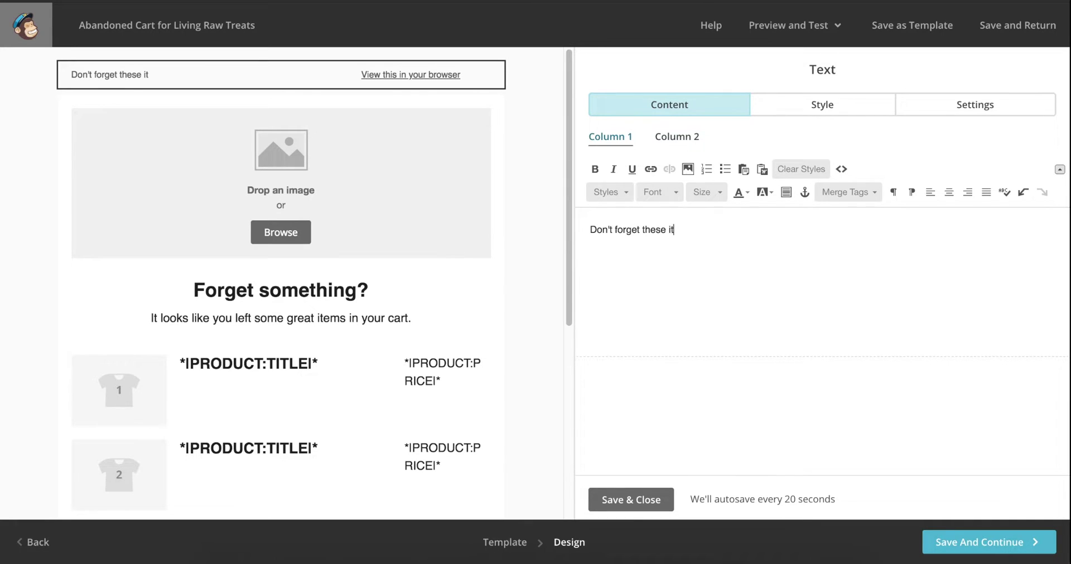
{"action": "type", "text": "ems in your cart!"}
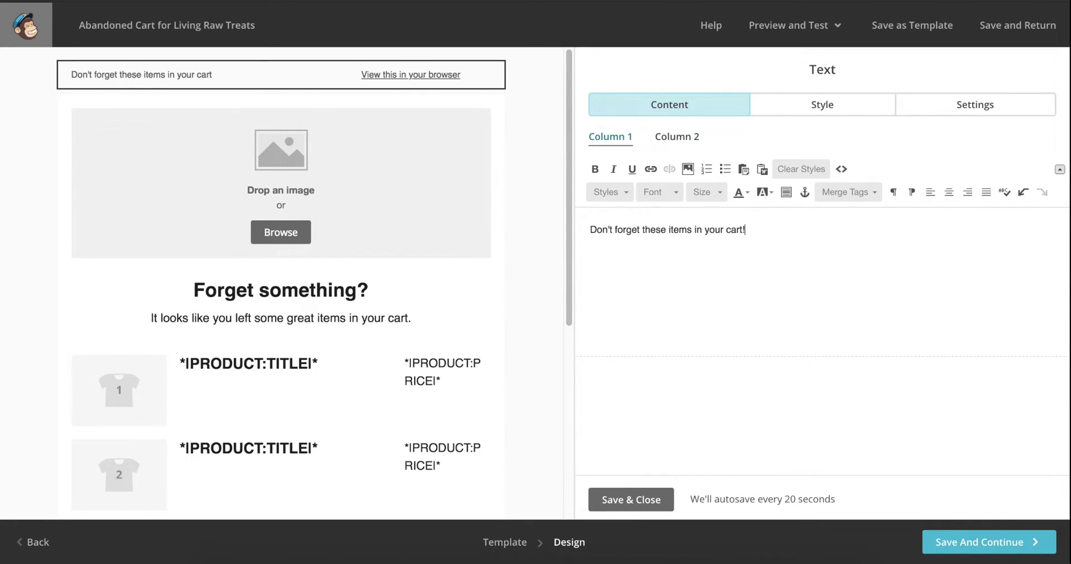
{"action": "left_click", "coordinate": [666, 506]}
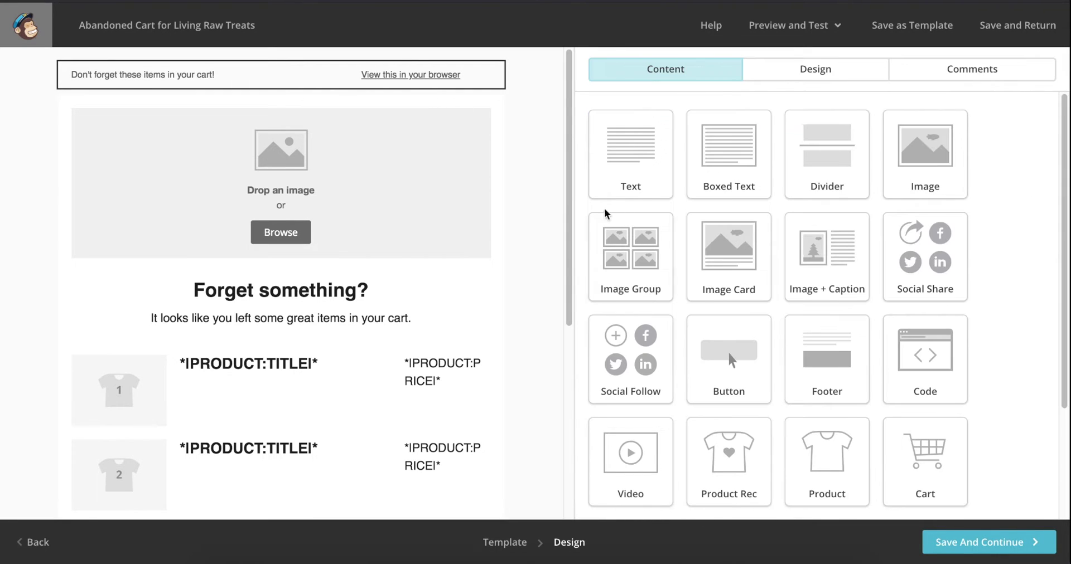
{"action": "mouse_move", "coordinate": [495, 184]}
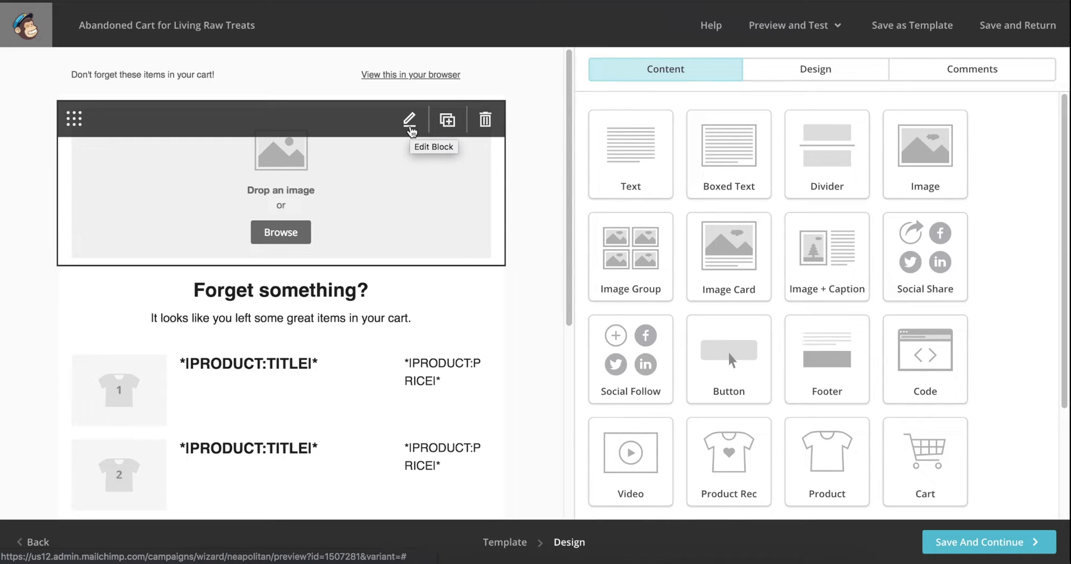
Step: Insert the LivingRaw logo from the Content Manager into the empty top image block
{"action": "left_click", "coordinate": [410, 128]}
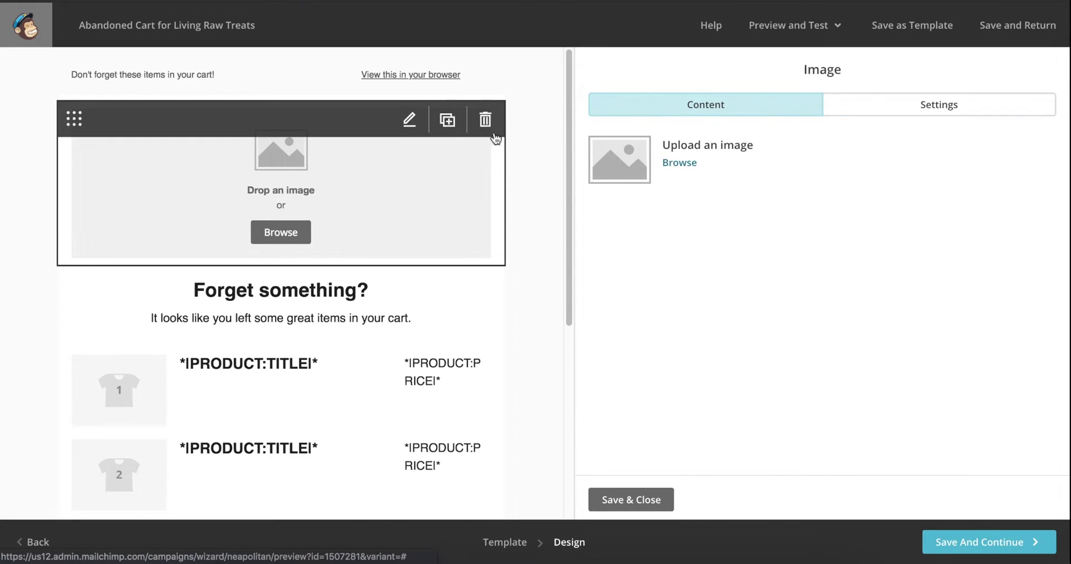
{"action": "left_click", "coordinate": [683, 163]}
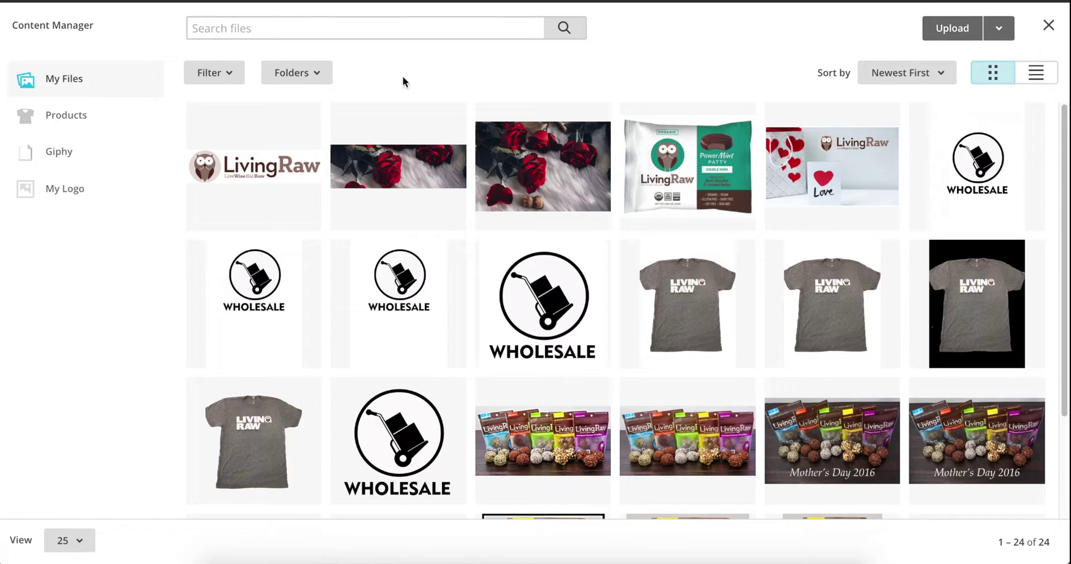
{"action": "left_click", "coordinate": [258, 178]}
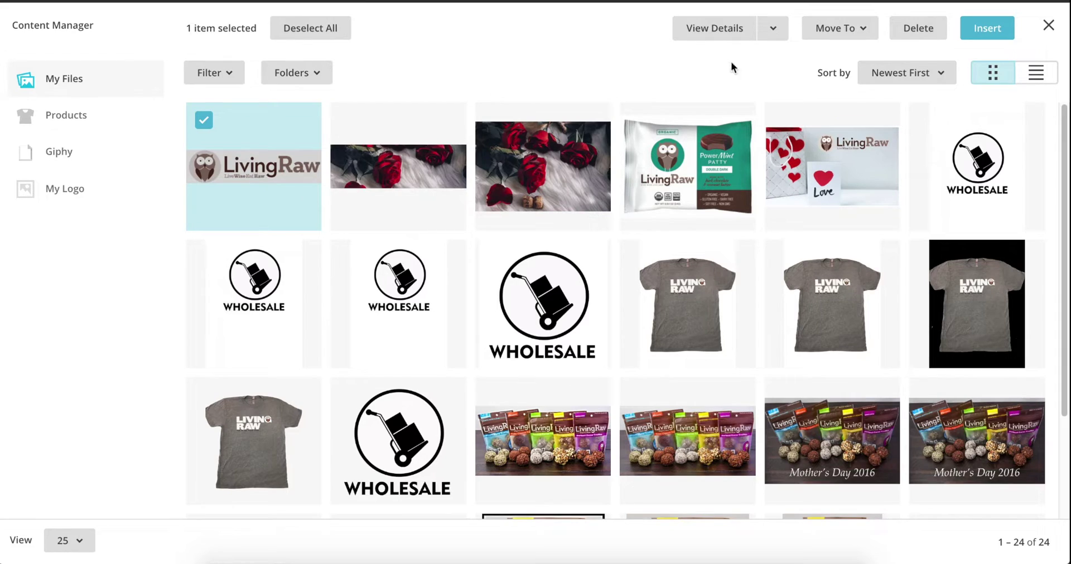
{"action": "left_click", "coordinate": [987, 28]}
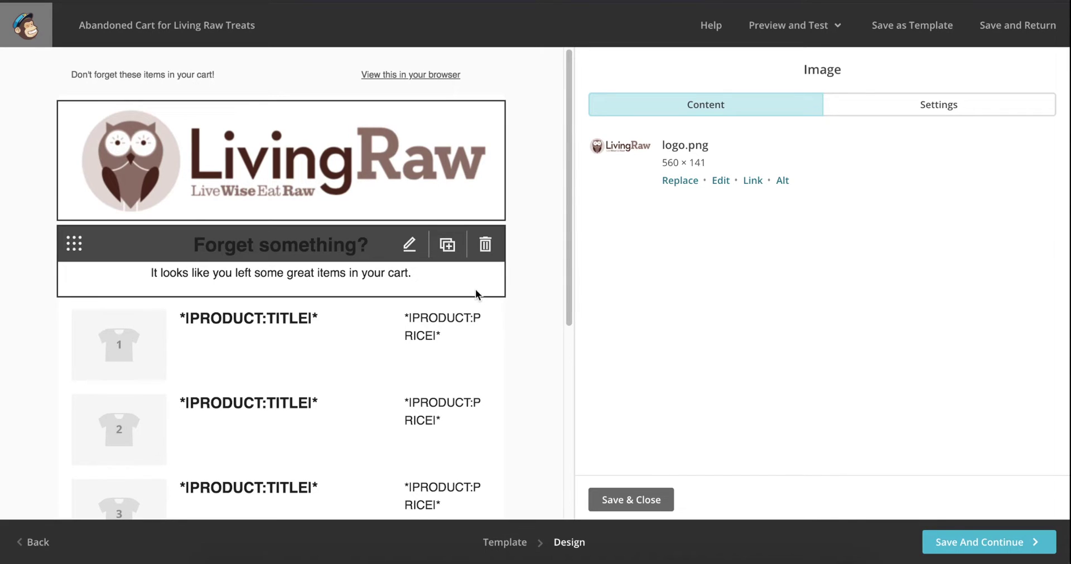
Step: Add 'Take 10% off using coupon code: TAKE10' on its own line, with TAKE10 bold red
{"action": "left_click", "coordinate": [281, 262]}
{"action": "type", "text": "Take 10% off using coupon code: TAKE10"}
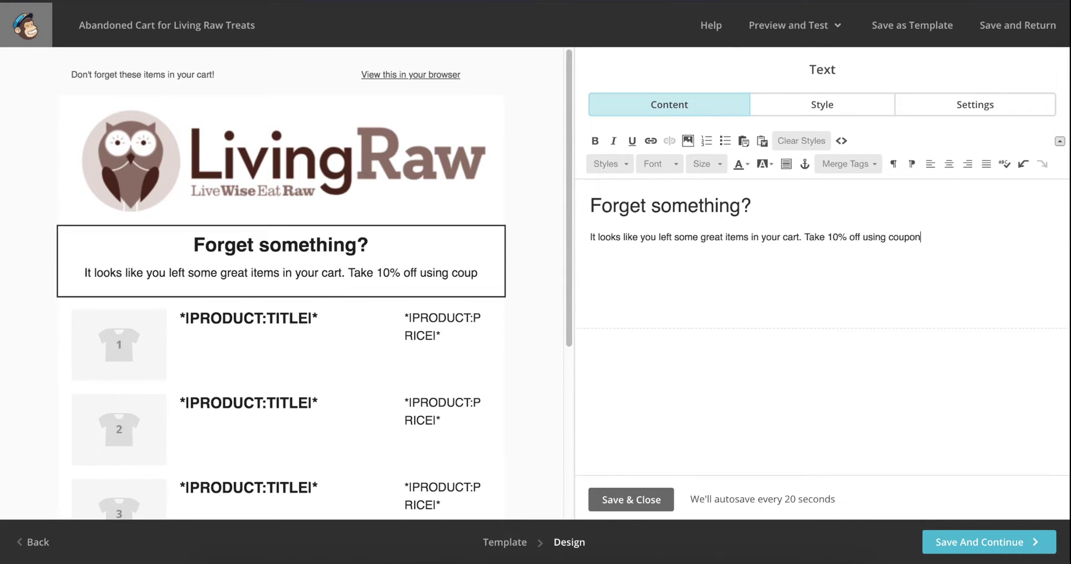
{"action": "double_click", "coordinate": [967, 237]}
{"action": "key", "text": "ctrl+b"}
{"action": "left_click", "coordinate": [747, 164]}
{"action": "left_click", "coordinate": [748, 212]}
{"action": "left_click", "coordinate": [804, 237]}
{"action": "key", "text": "shift+Return"}
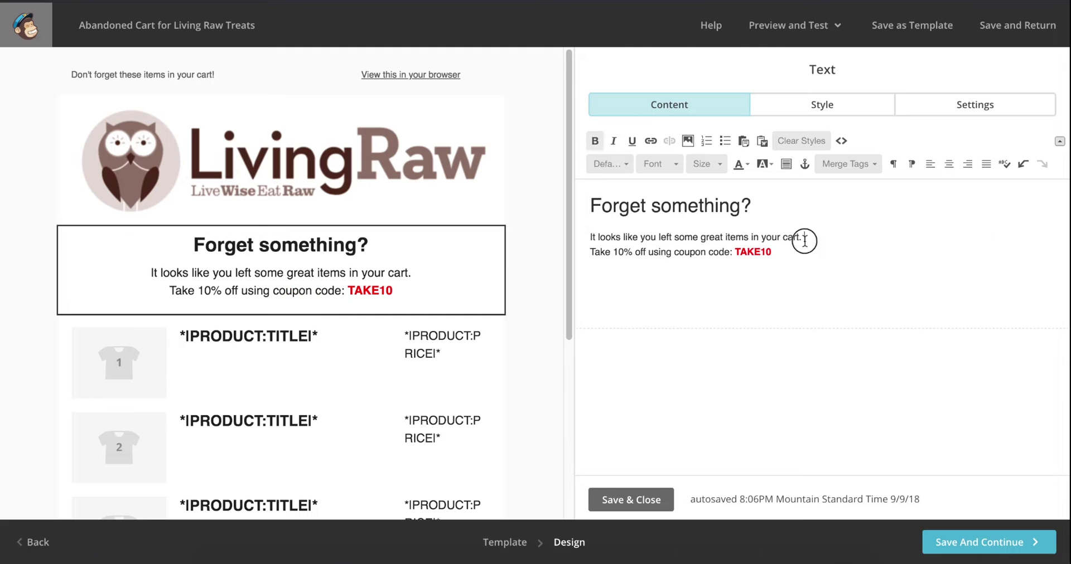
{"action": "left_click", "coordinate": [631, 499]}
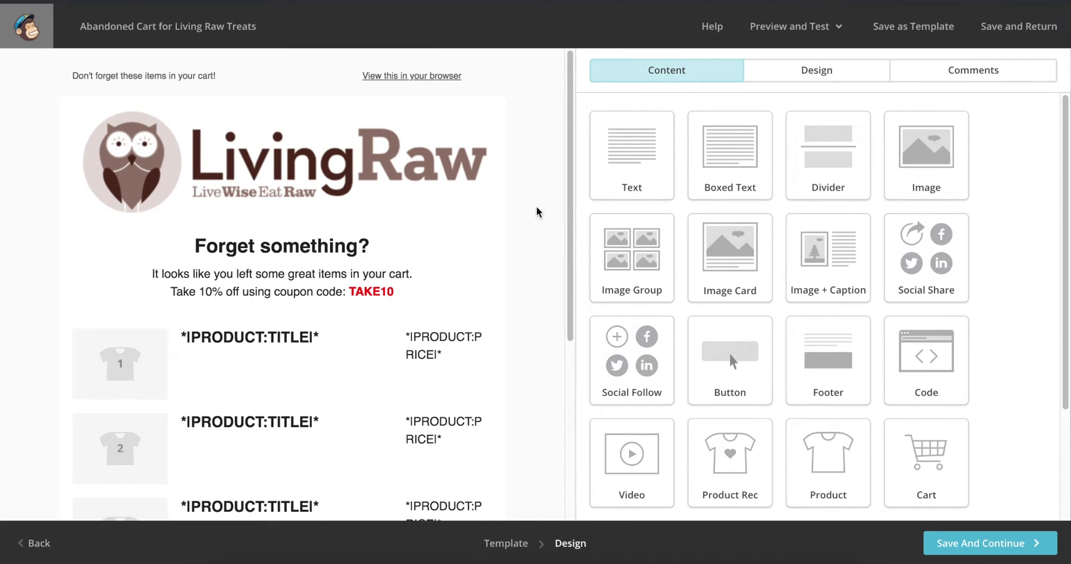
Step: Give the Return to Checkout button a green #4aa847 background and save it
{"action": "scroll", "coordinate": [444, 225], "scroll_direction": "down", "scroll_amount": 5}
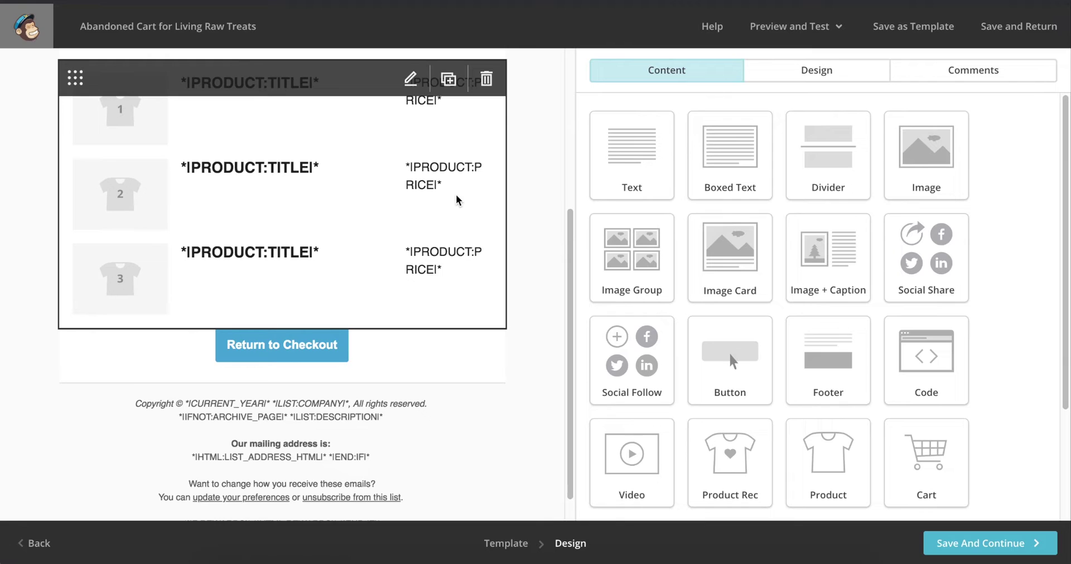
{"action": "scroll", "coordinate": [550, 347], "scroll_direction": "up", "scroll_amount": 3}
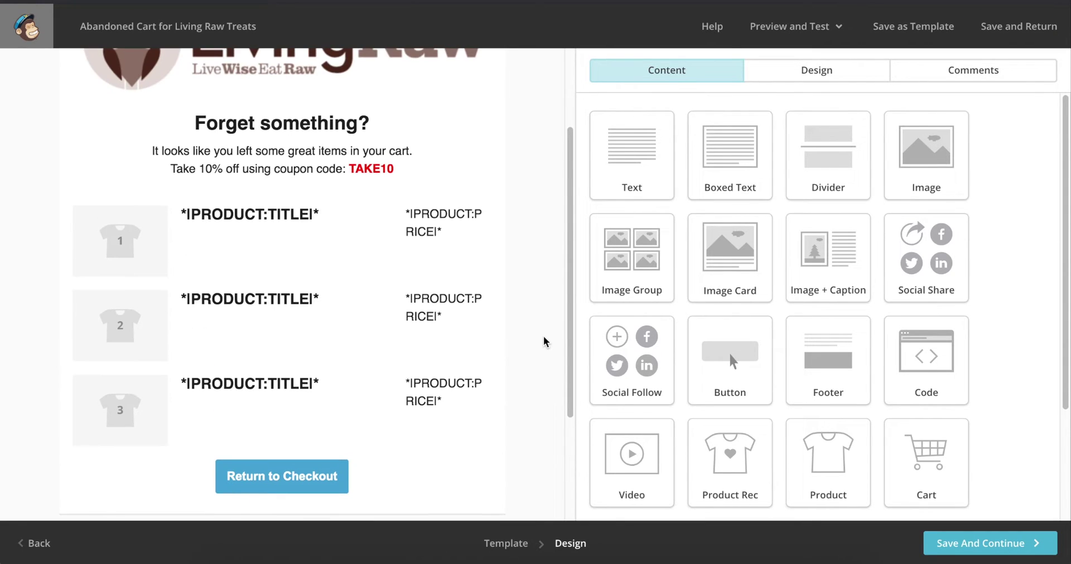
{"action": "mouse_move", "coordinate": [336, 485]}
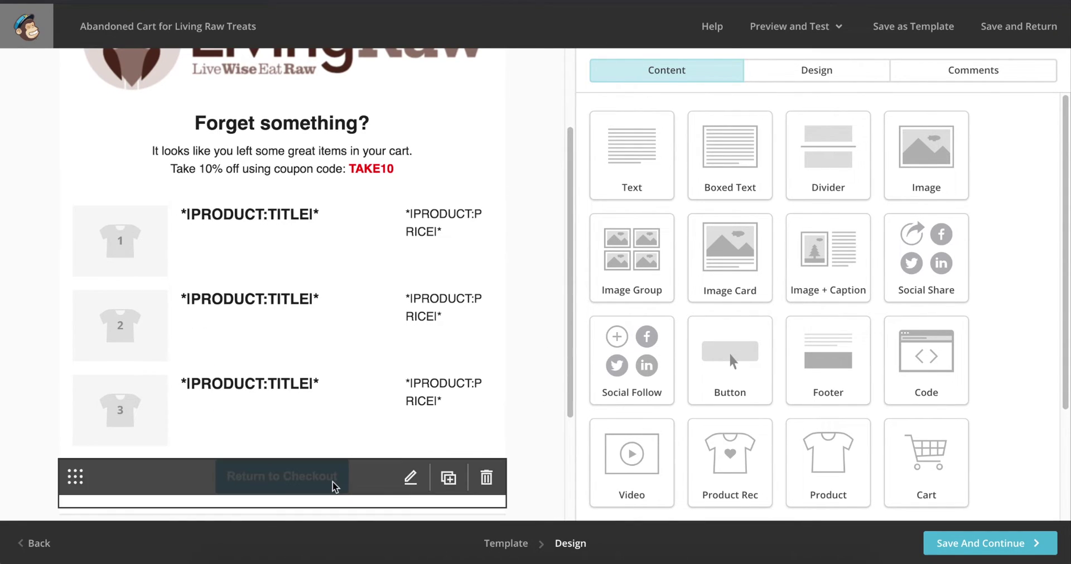
{"action": "left_click", "coordinate": [417, 484]}
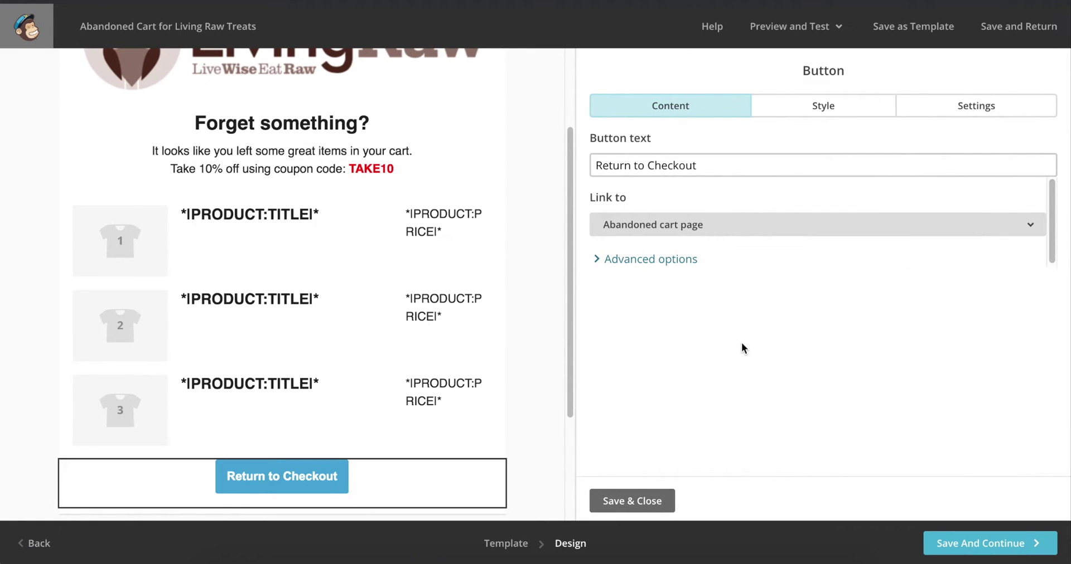
{"action": "left_click", "coordinate": [800, 114]}
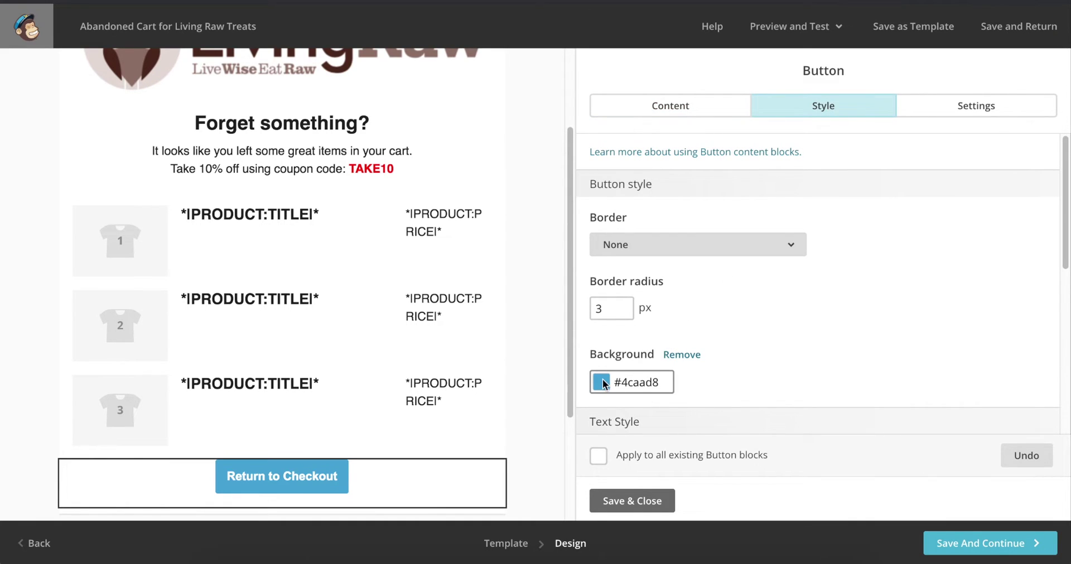
{"action": "left_click", "coordinate": [604, 384]}
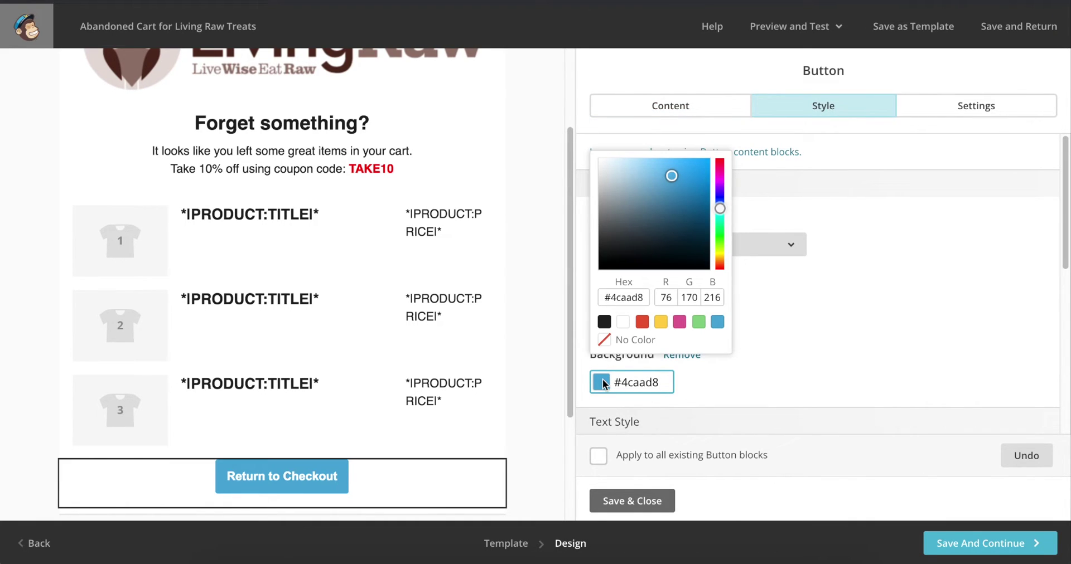
{"action": "left_click", "coordinate": [699, 323]}
{"action": "left_click", "coordinate": [664, 197]}
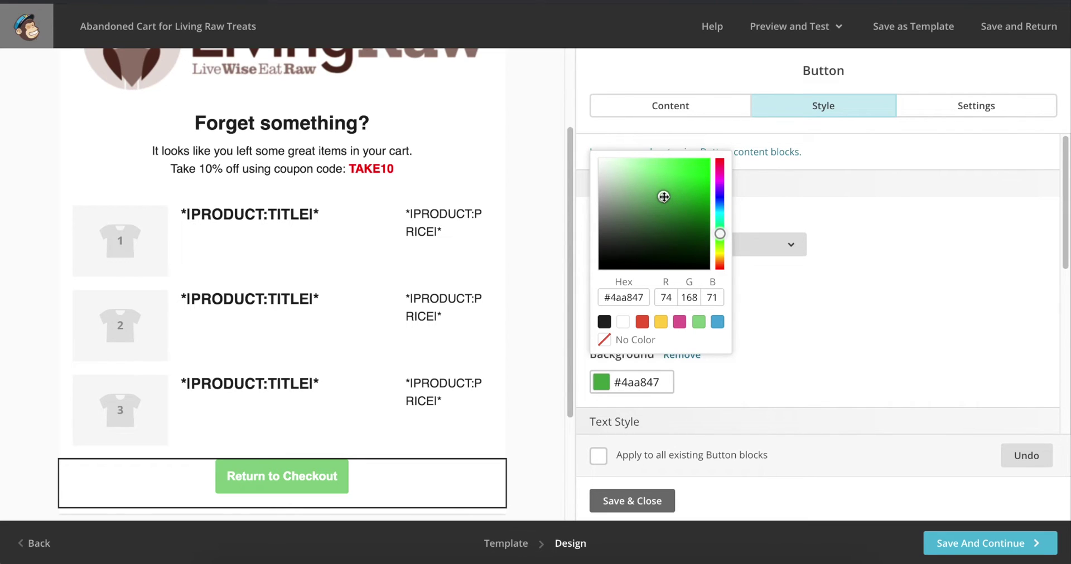
{"action": "left_click", "coordinate": [649, 501]}
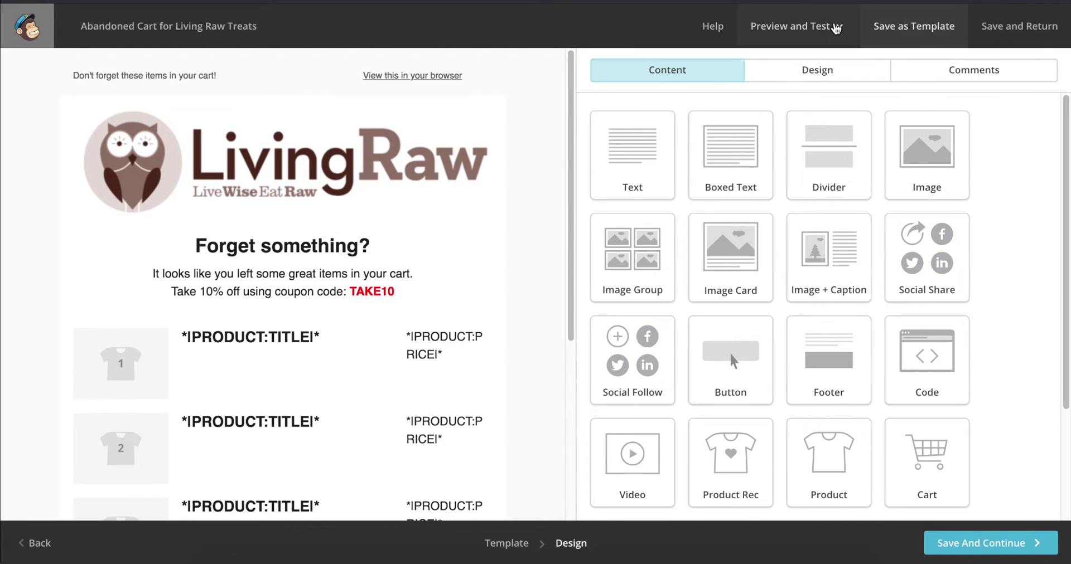
Step: Enter preview mode and scroll through the desktop version of the email
{"action": "left_click", "coordinate": [835, 28]}
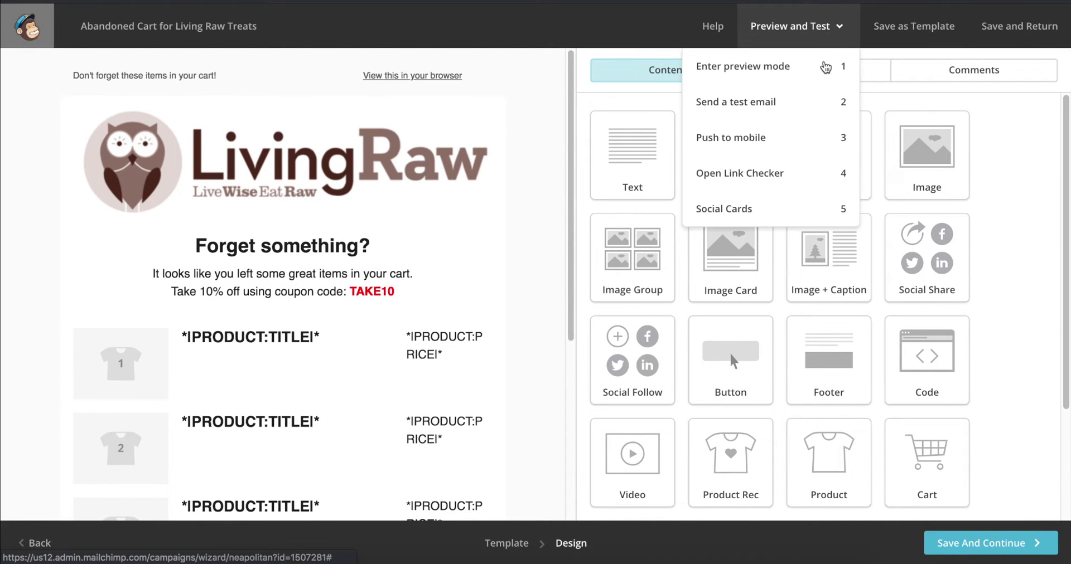
{"action": "left_click", "coordinate": [819, 83]}
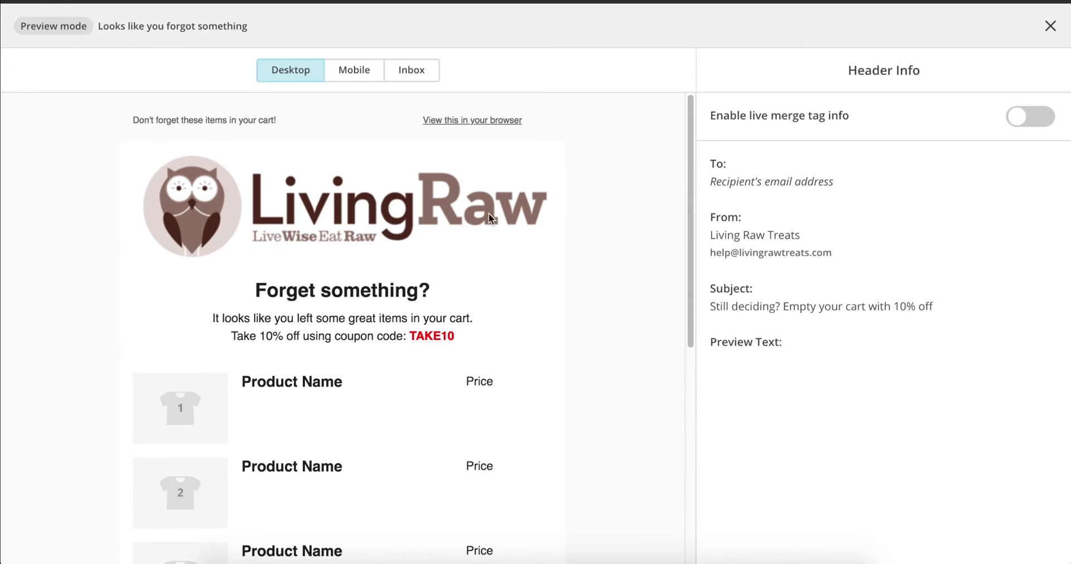
{"action": "scroll", "coordinate": [310, 161], "scroll_direction": "down", "scroll_amount": 7}
{"action": "scroll", "coordinate": [312, 189], "scroll_direction": "up", "scroll_amount": 7}
Step: Check the mobile layout, scrolling past the logo and TAKE10 coupon
{"action": "left_click", "coordinate": [349, 84]}
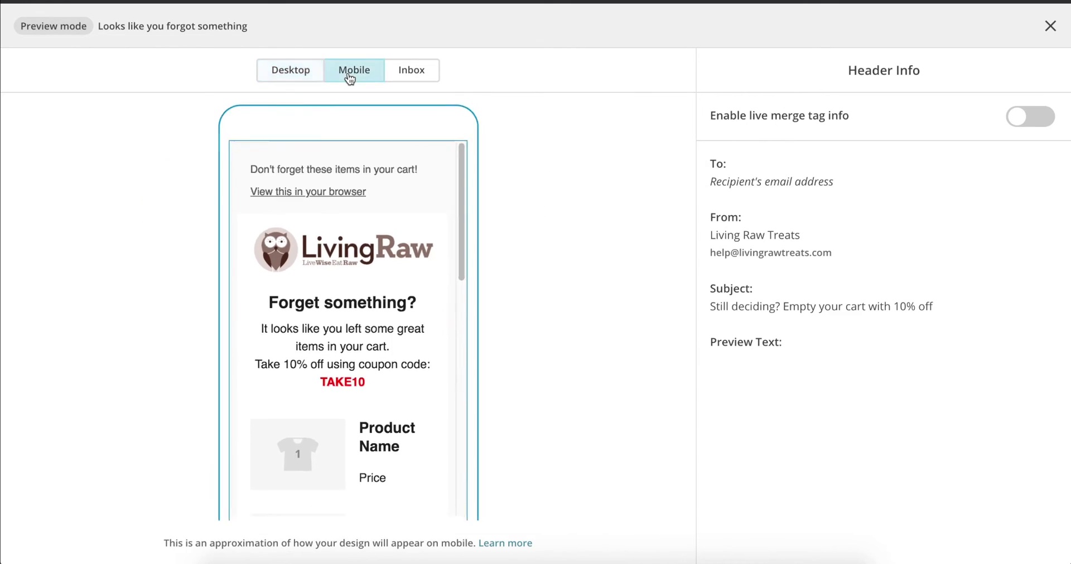
{"action": "scroll", "coordinate": [348, 234], "scroll_direction": "down", "scroll_amount": 15}
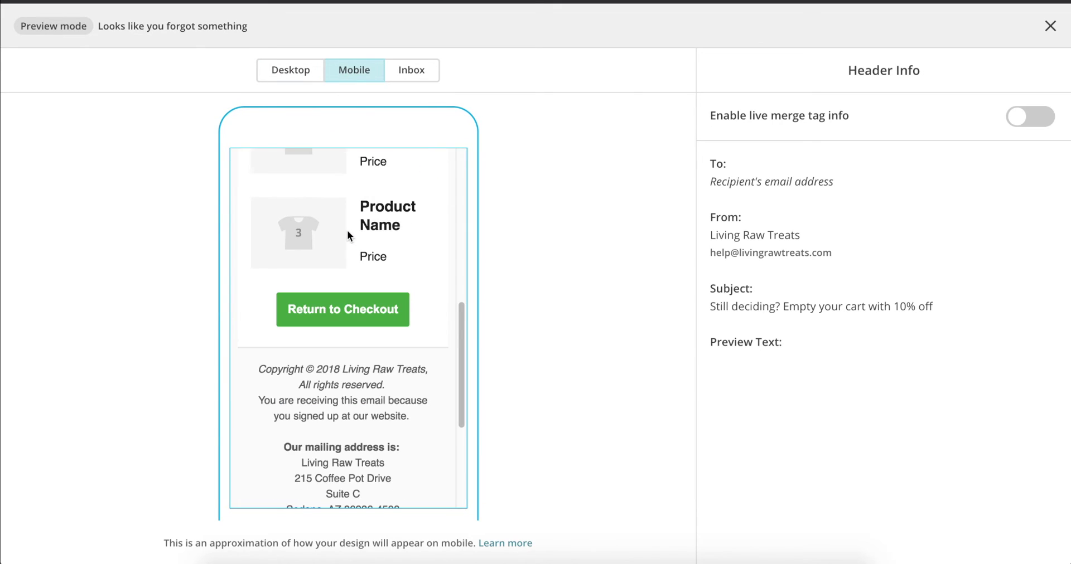
{"action": "scroll", "coordinate": [348, 235], "scroll_direction": "up", "scroll_amount": 5}
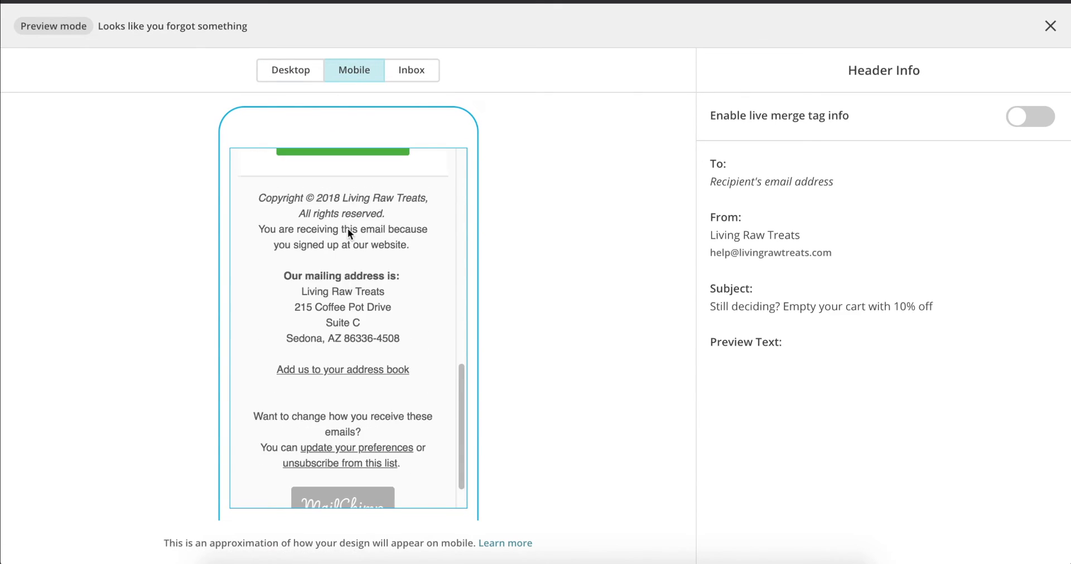
{"action": "scroll", "coordinate": [348, 233], "scroll_direction": "up", "scroll_amount": 10}
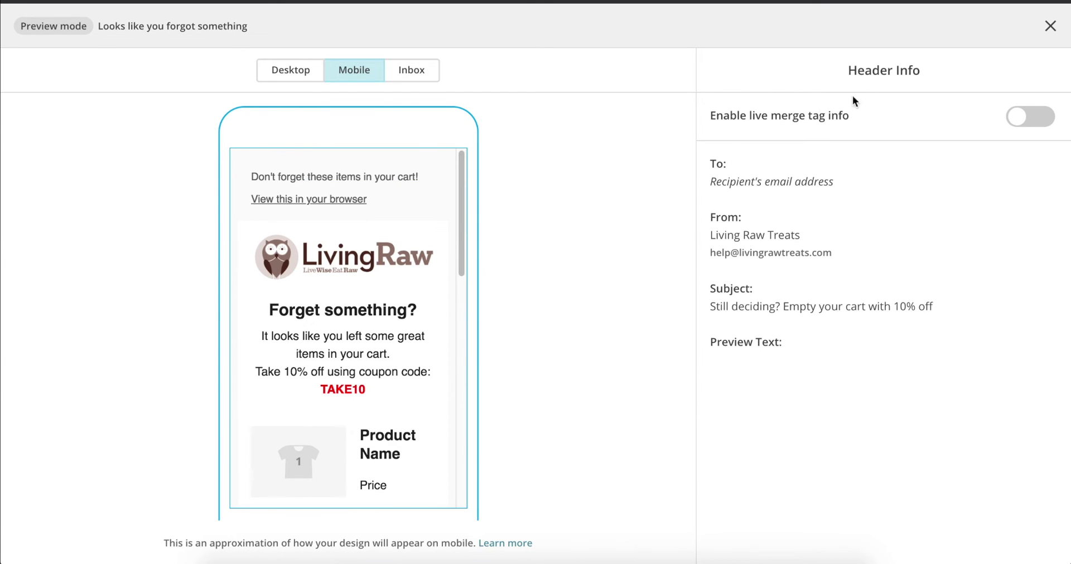
Step: Close the preview, save the abandoned-cart email design, and confirm starting the Abandoned Cart automation
{"action": "left_click", "coordinate": [1051, 28]}
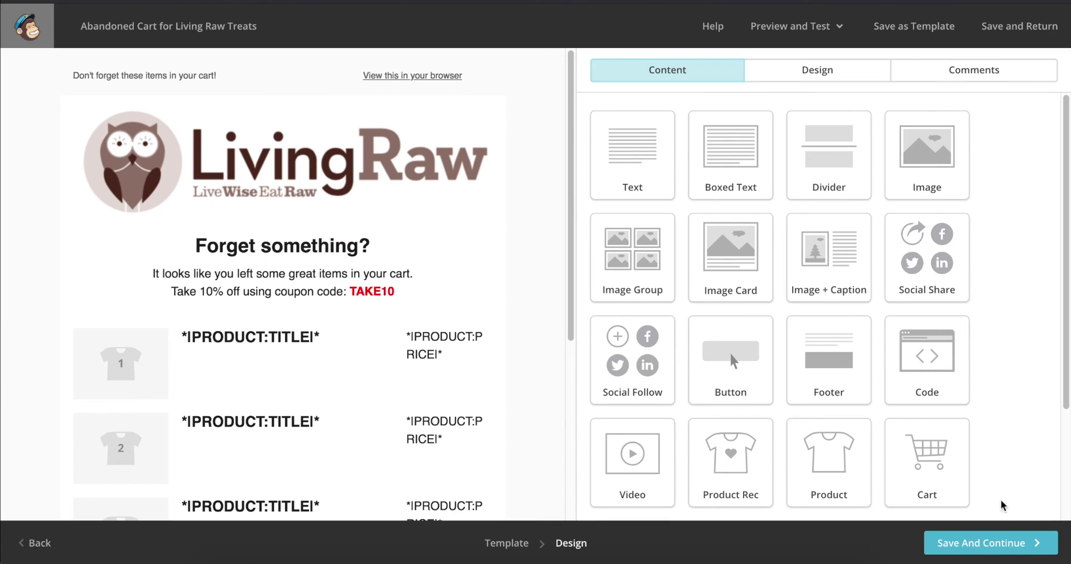
{"action": "left_click", "coordinate": [996, 546]}
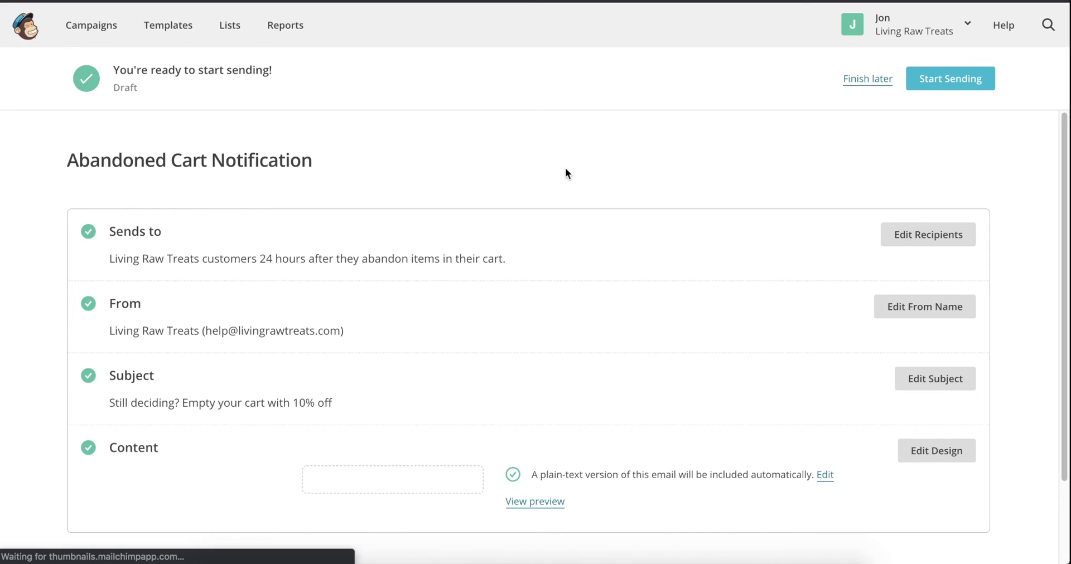
{"action": "left_click", "coordinate": [936, 85]}
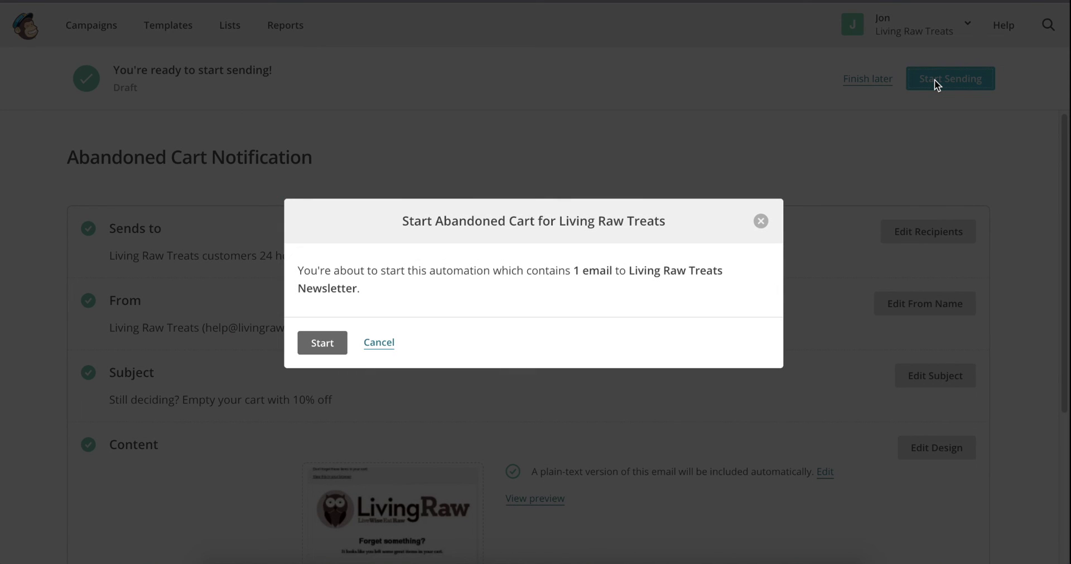
{"action": "left_click", "coordinate": [319, 344]}
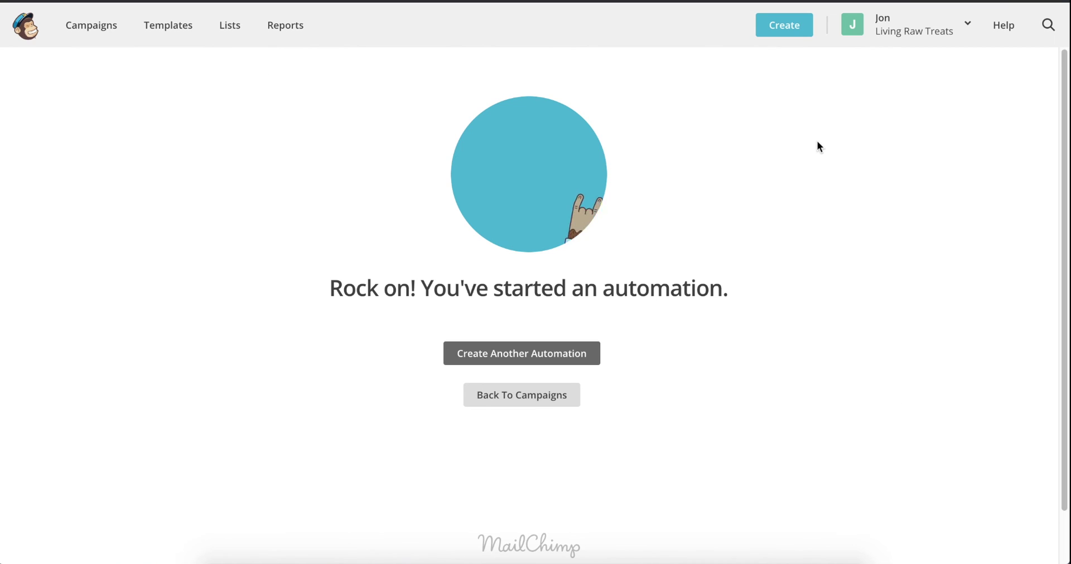